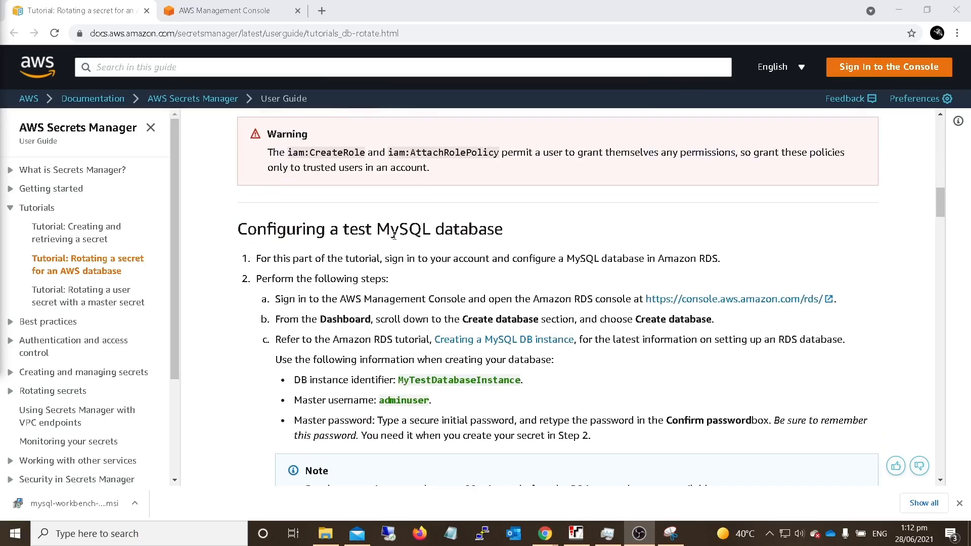
# - Switch to the AWS Management Console, open the RDS service and start creating a new database
pyautogui.click(221, 12)
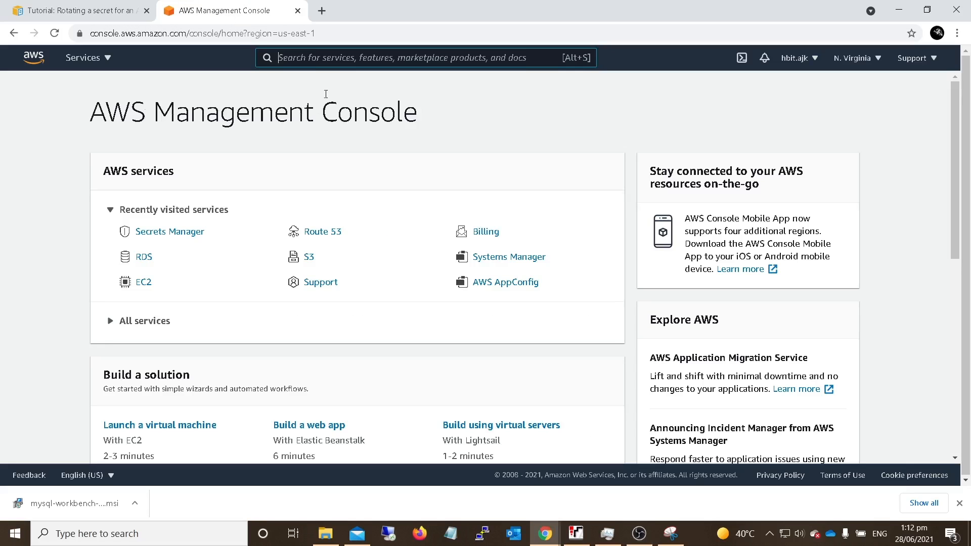
pyautogui.click(314, 60)
pyautogui.write('rds')
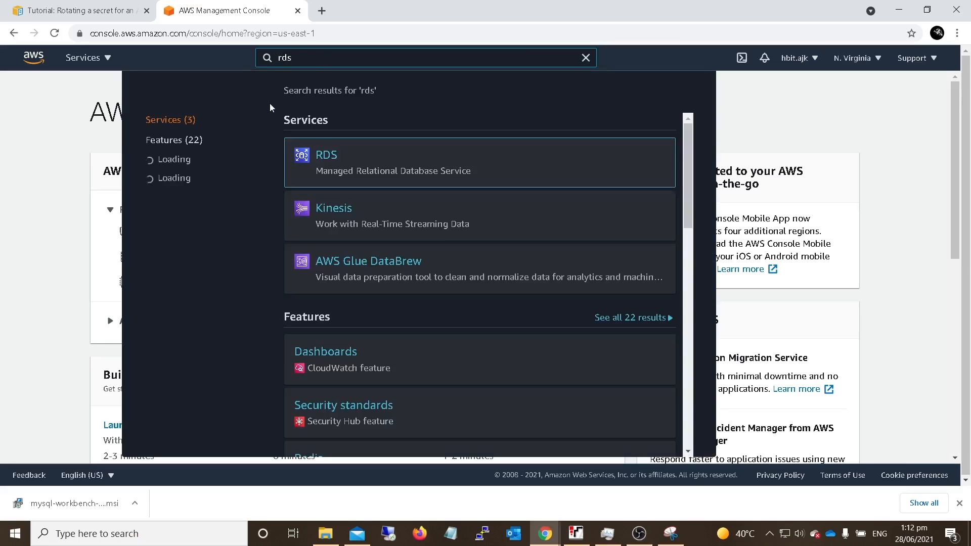
pyautogui.click(326, 160)
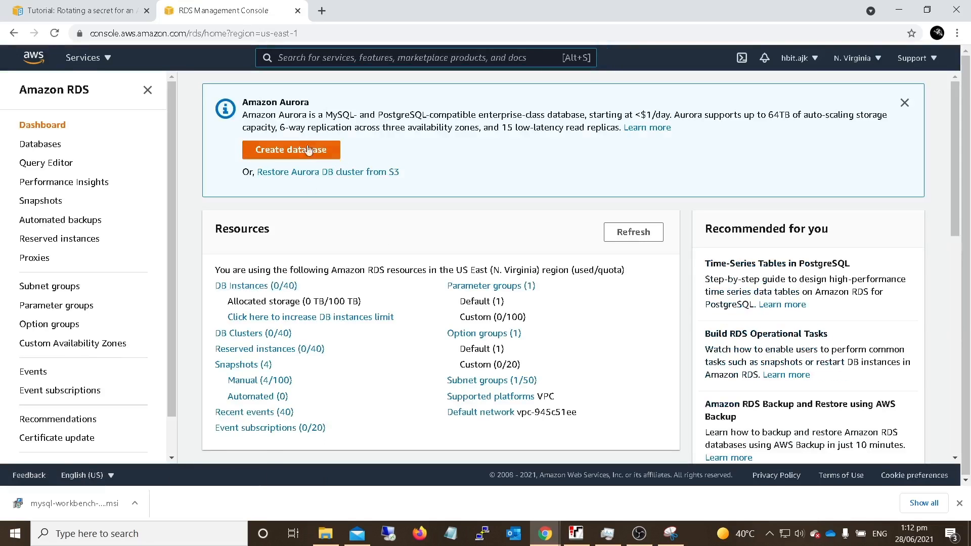
pyautogui.click(307, 150)
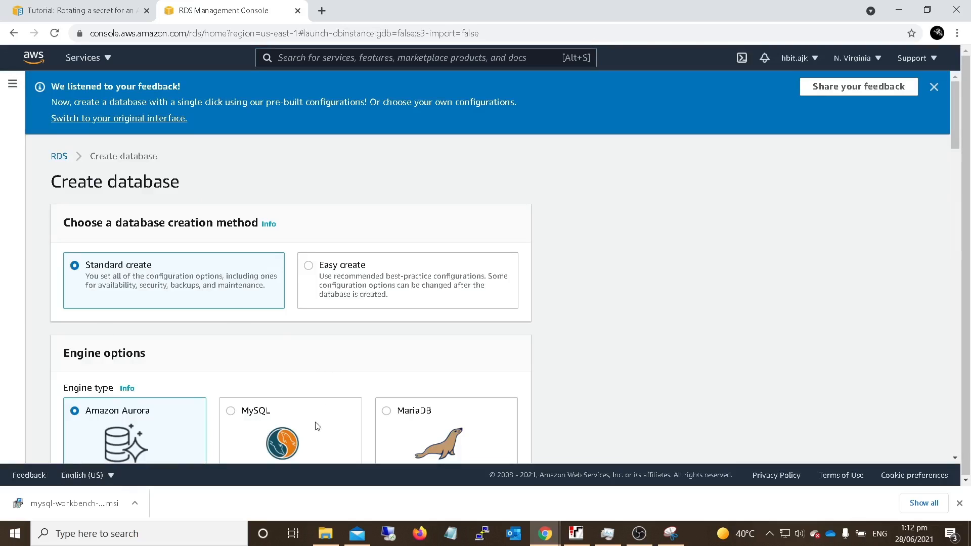
# - Choose MySQL as the engine type and Free tier as the template for the new database
pyautogui.scroll(-3, 310, 408)
pyautogui.click(306, 343)
pyautogui.scroll(-2, 306, 344)
pyautogui.scroll(-5, 305, 328)
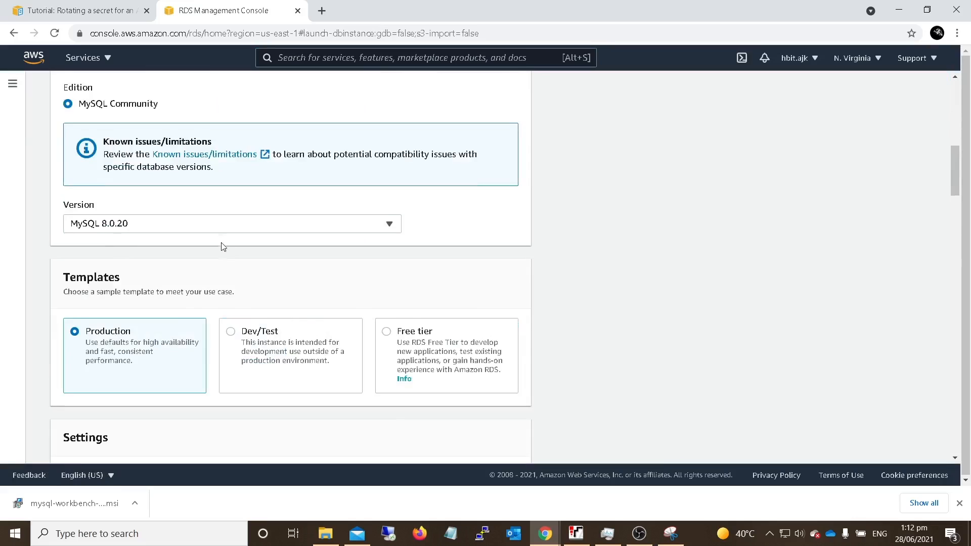
pyautogui.scroll(-3, 347, 317)
pyautogui.click(431, 209)
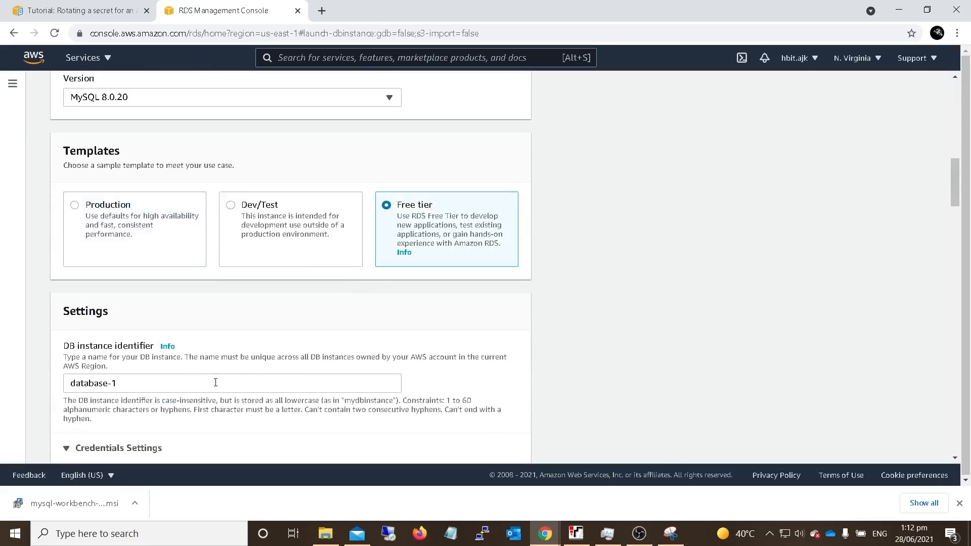
# - Set the DB instance identifier to database-test
pyautogui.tripleClick(141, 379)
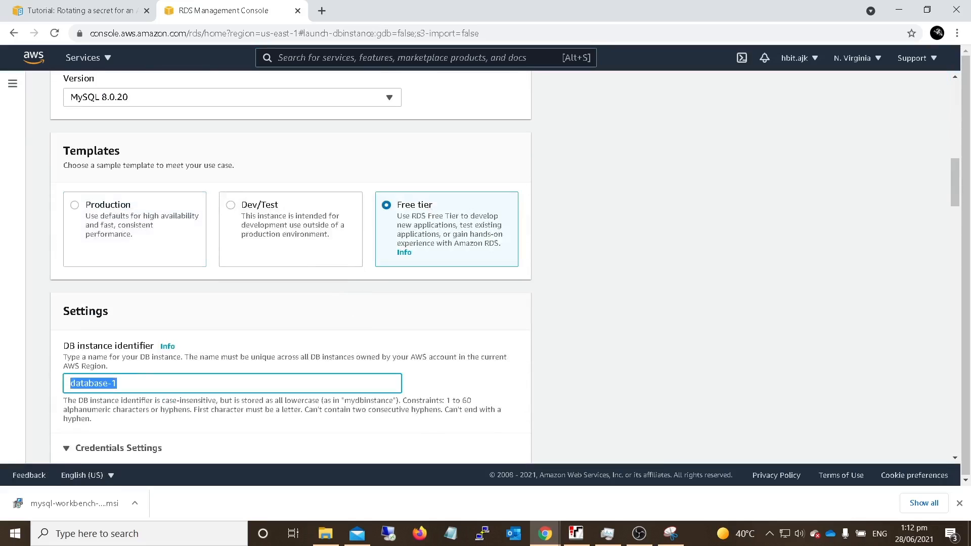
pyautogui.click(172, 385)
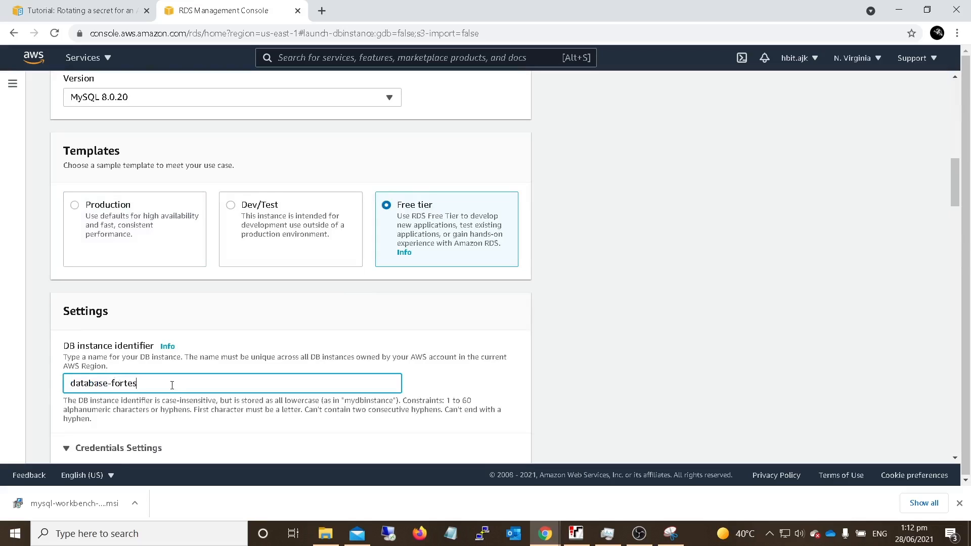
pyautogui.press('Left')
pyautogui.press('Left')
pyautogui.press('BackSpace')
pyautogui.press('BackSpace')
pyautogui.press('BackSpace')
pyautogui.scroll(-3, 172, 385)
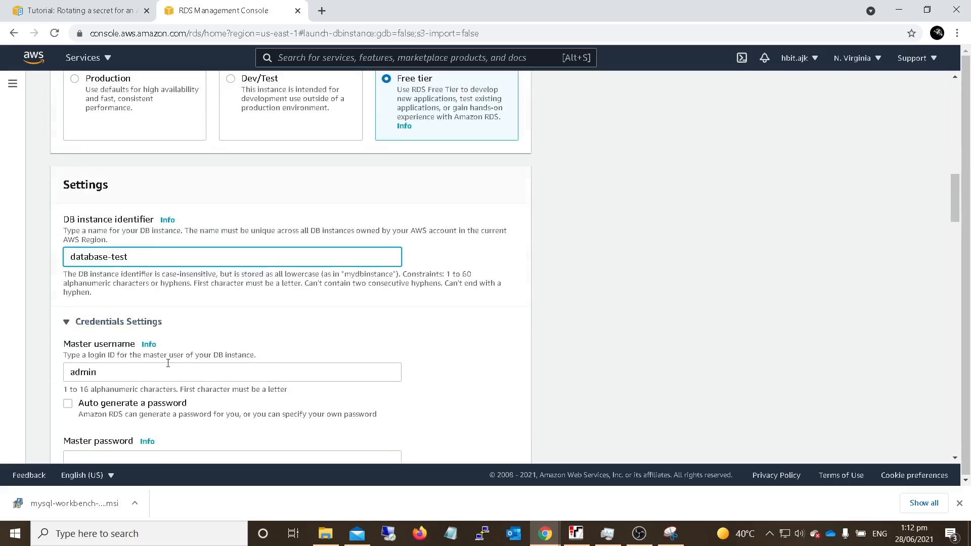
# - Enter the master password for the admin user and repeat it in the password confirmation
pyautogui.scroll(-1, 118, 363)
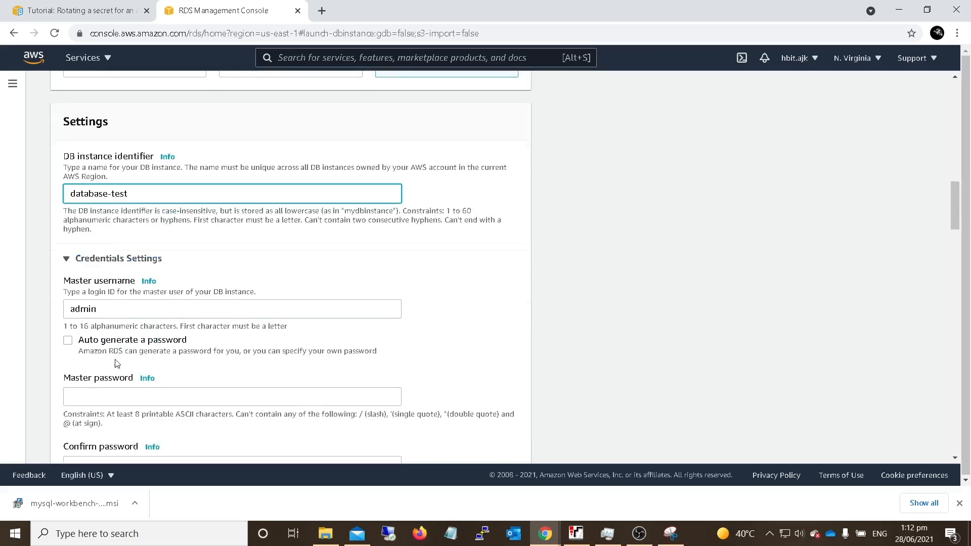
pyautogui.click(78, 394)
pyautogui.write('a')
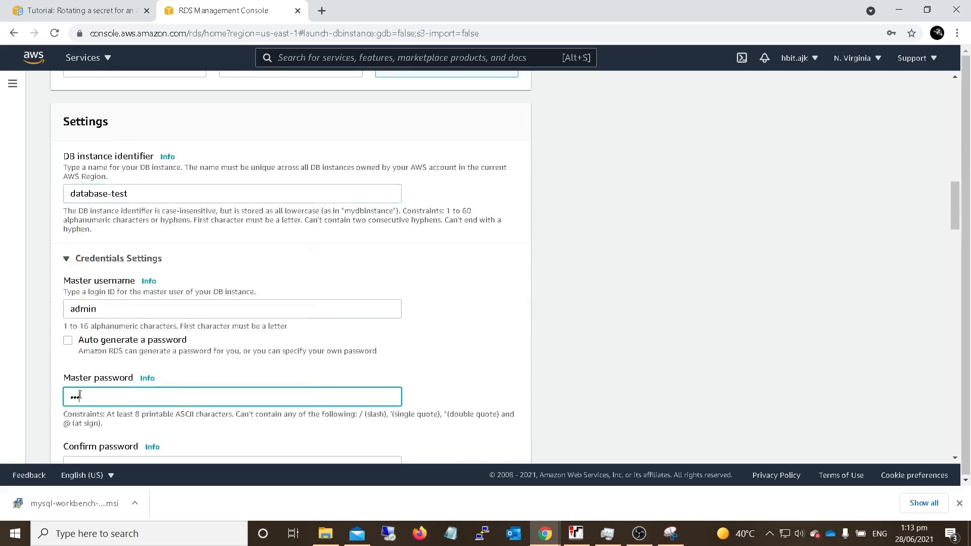
pyautogui.scroll(-1, 90, 402)
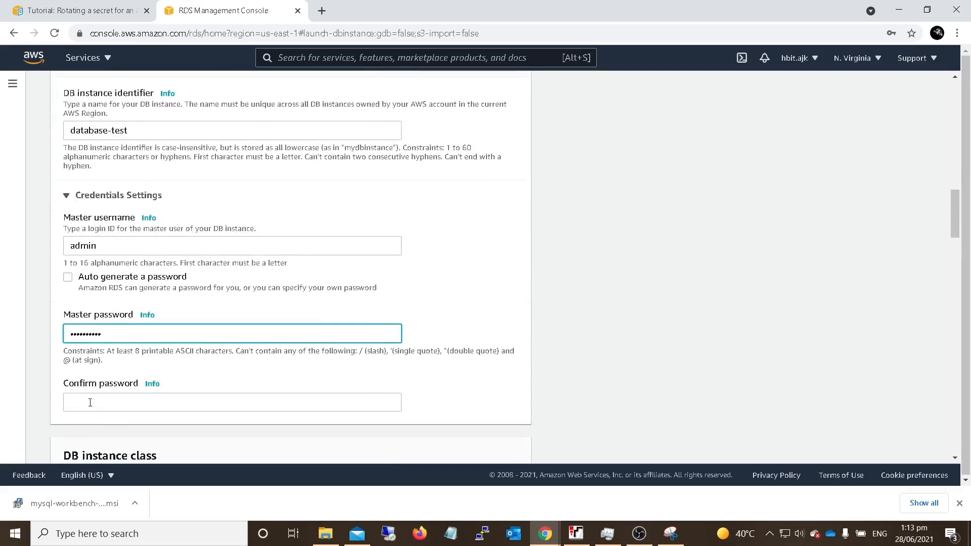
pyautogui.click(91, 404)
pyautogui.write('ab')
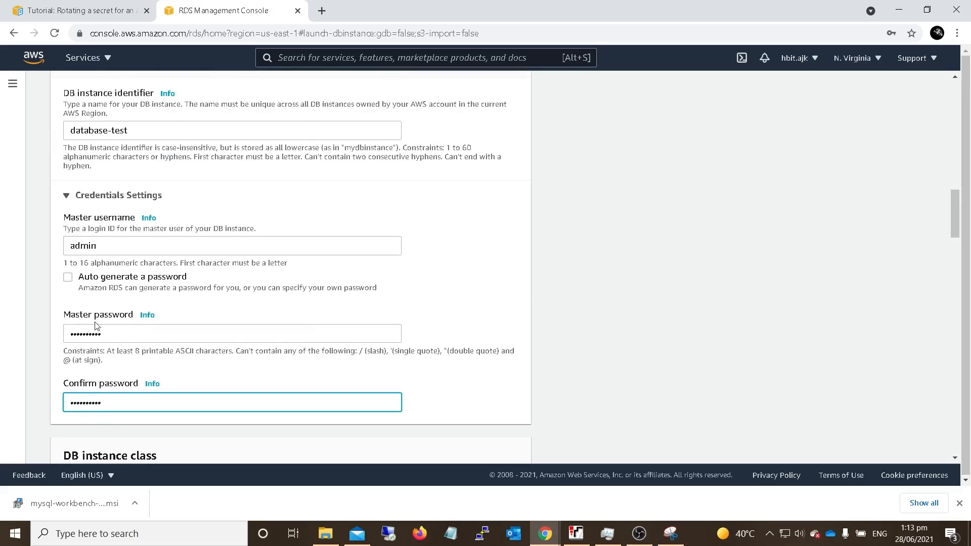
# - Allow public access to the database in the connectivity settings, leaving the instance class and storage at their defaults
pyautogui.scroll(-3, 96, 323)
pyautogui.scroll(-2, 82, 368)
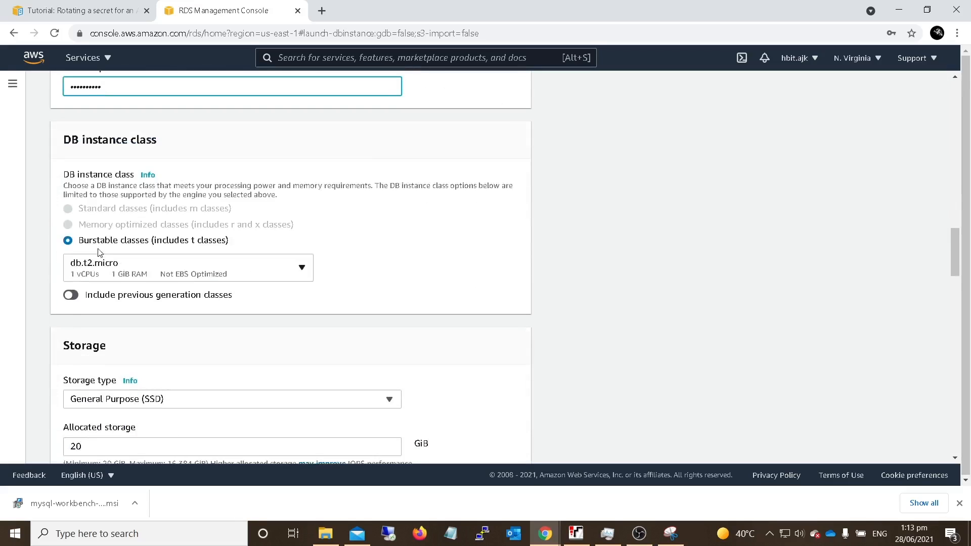
pyautogui.scroll(-5, 255, 329)
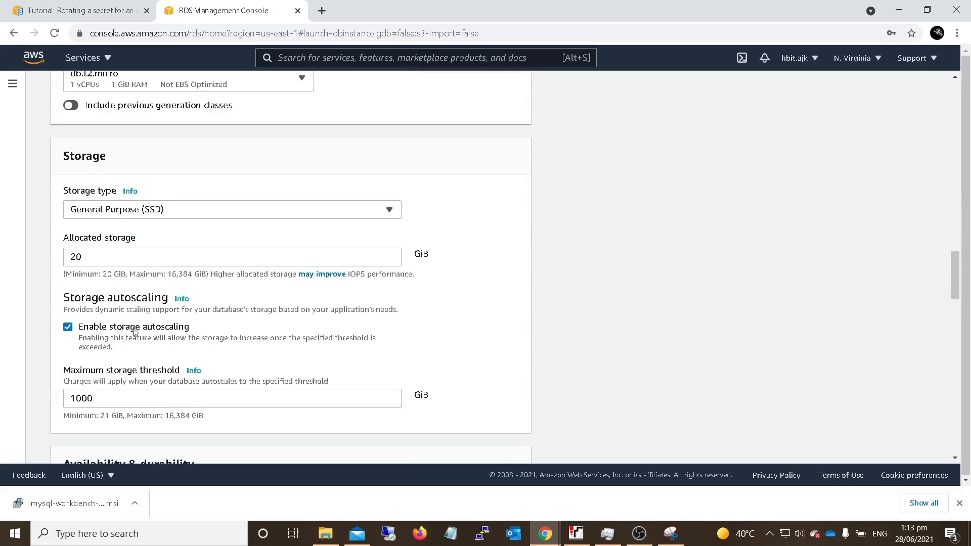
pyautogui.scroll(-2, 121, 314)
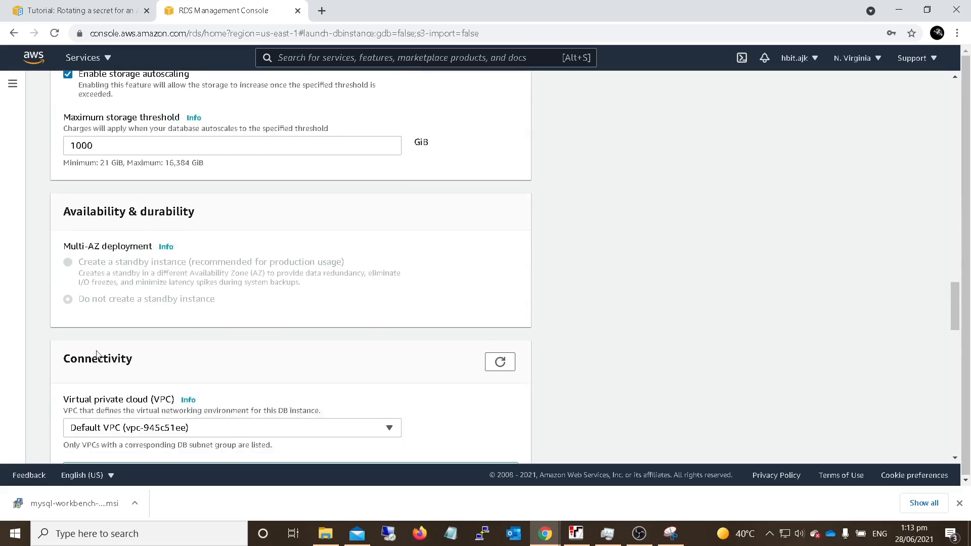
pyautogui.scroll(-2, 87, 347)
pyautogui.scroll(-3, 269, 358)
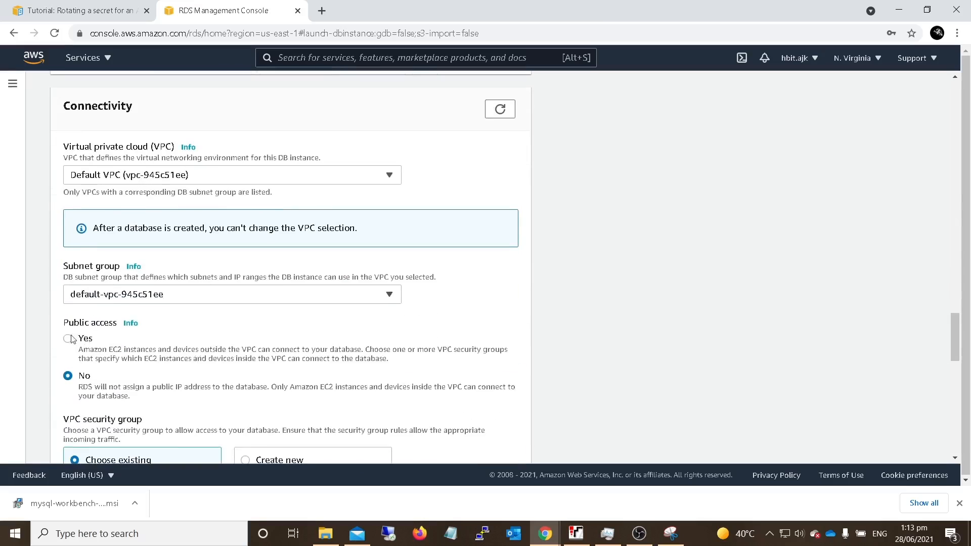
pyautogui.click(69, 339)
# - Keep the default security group and password authentication, create the database and check its status in the database list
pyautogui.scroll(-4, 76, 338)
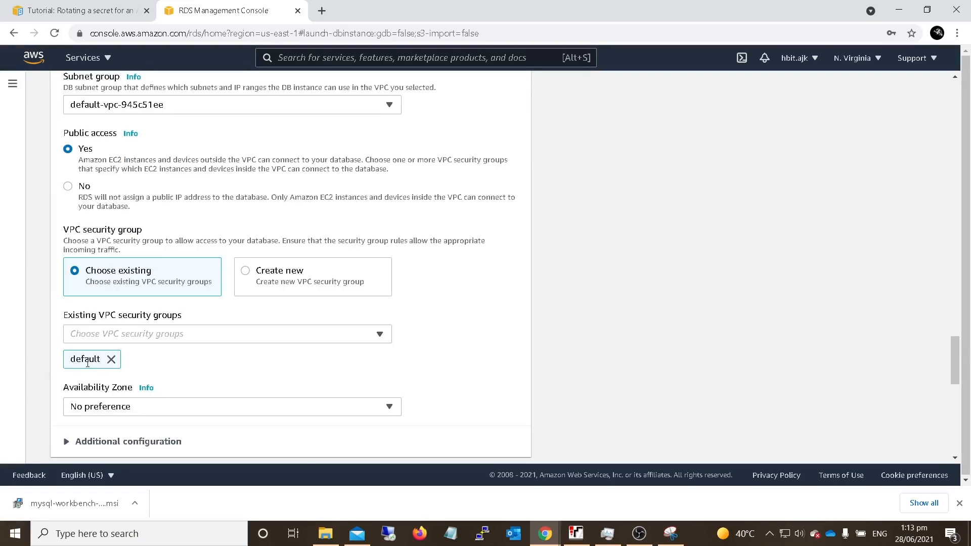
pyautogui.scroll(-1, 86, 360)
pyautogui.scroll(-3, 100, 385)
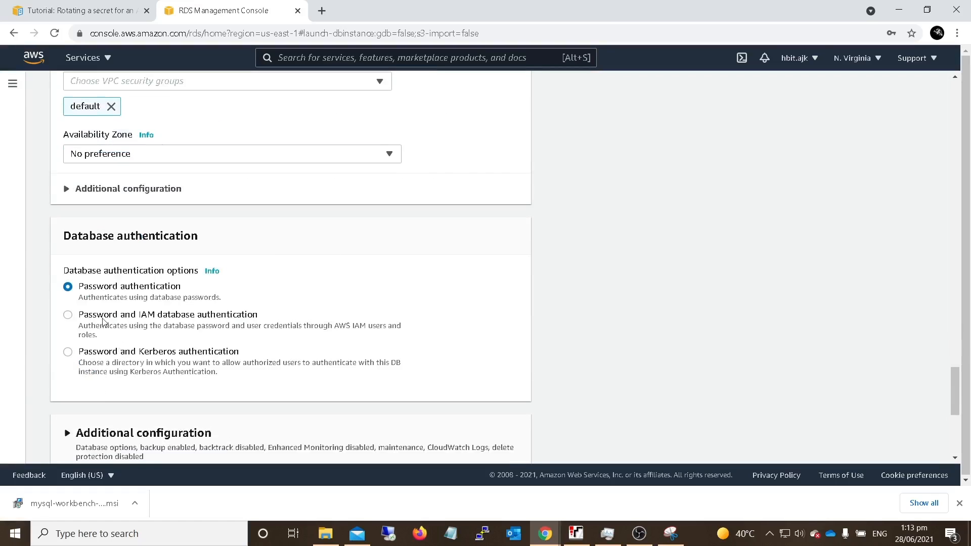
pyautogui.scroll(-5, 208, 315)
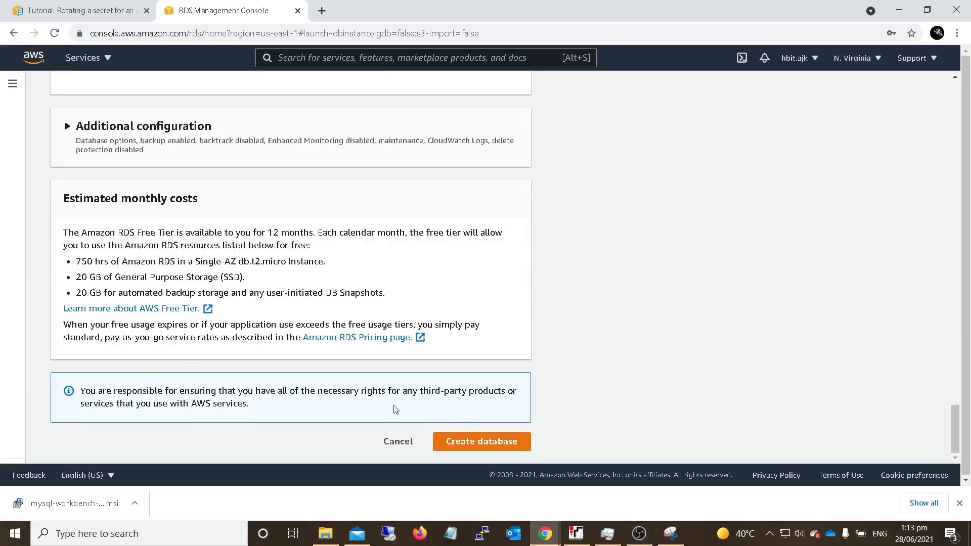
pyautogui.click(466, 442)
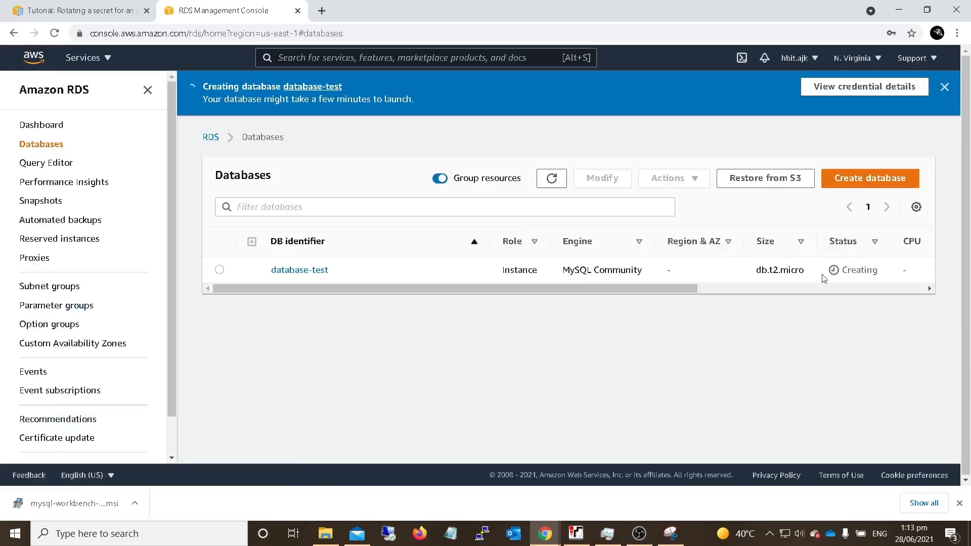
pyautogui.moveTo(879, 271); pyautogui.dragTo(842, 269)
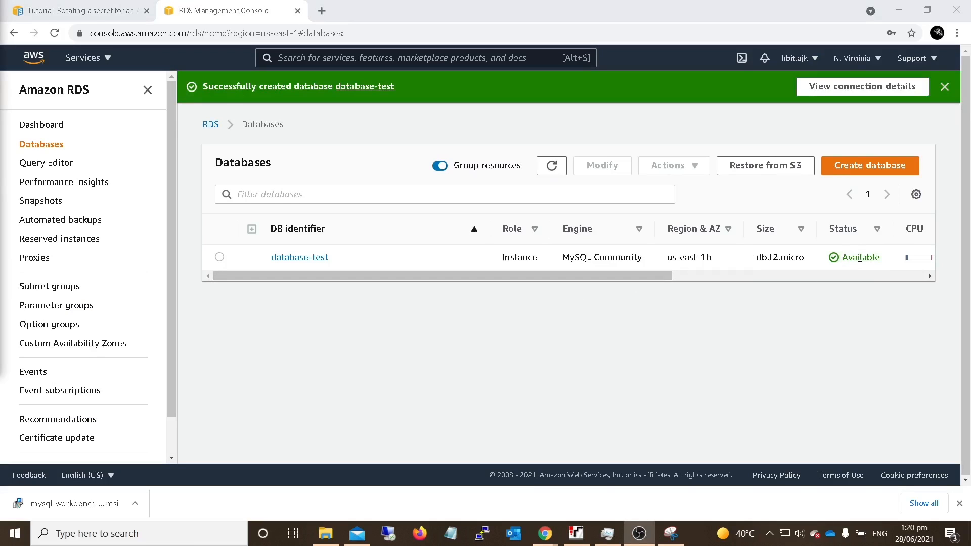
# - Check the tutorial's instruction on modifying the database, then open database-test for modification and dismiss the notification
pyautogui.click(39, 8)
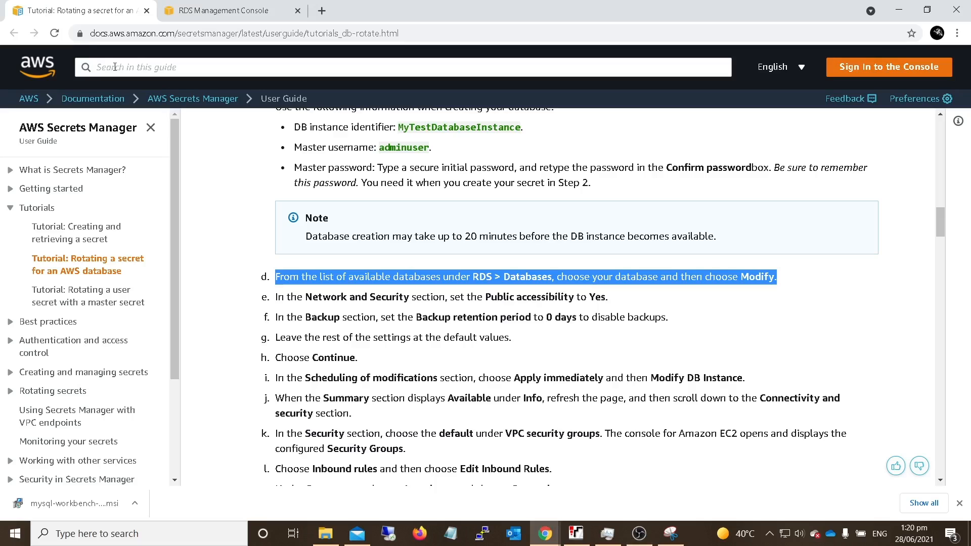
pyautogui.click(737, 294)
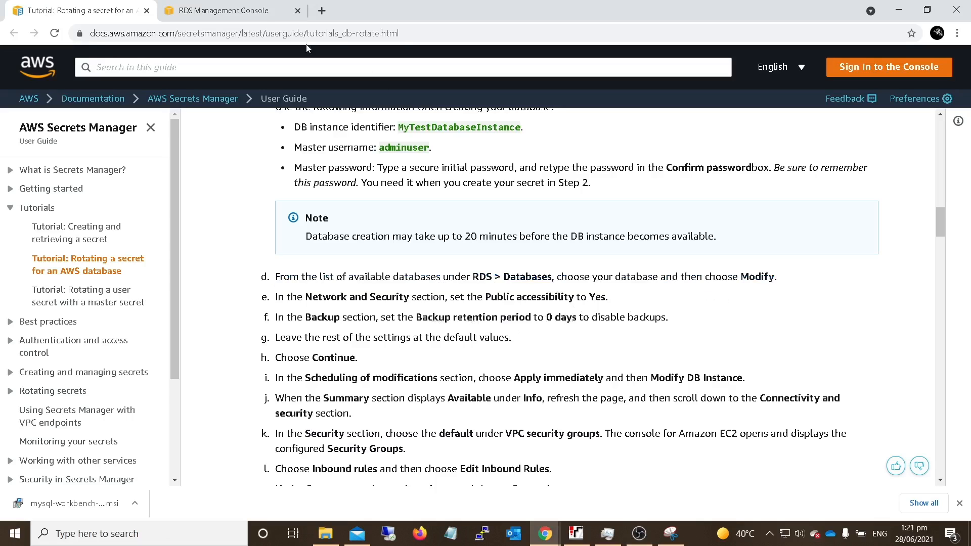
pyautogui.click(256, 20)
pyautogui.click(219, 257)
pyautogui.click(603, 166)
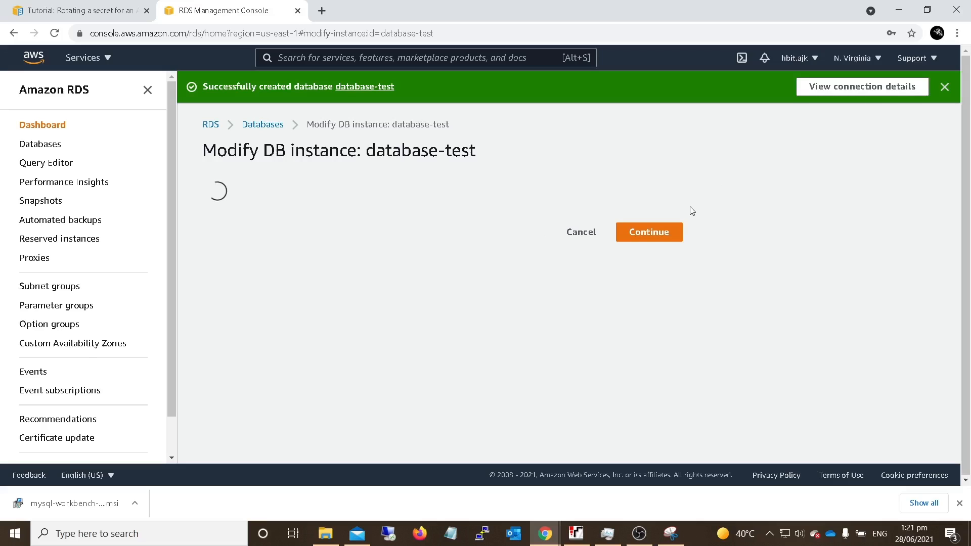
pyautogui.click(942, 89)
# - Set the backup retention period of database-test to 0 days
pyautogui.scroll(-3, 475, 248)
pyautogui.scroll(-1, 413, 266)
pyautogui.scroll(1, 413, 266)
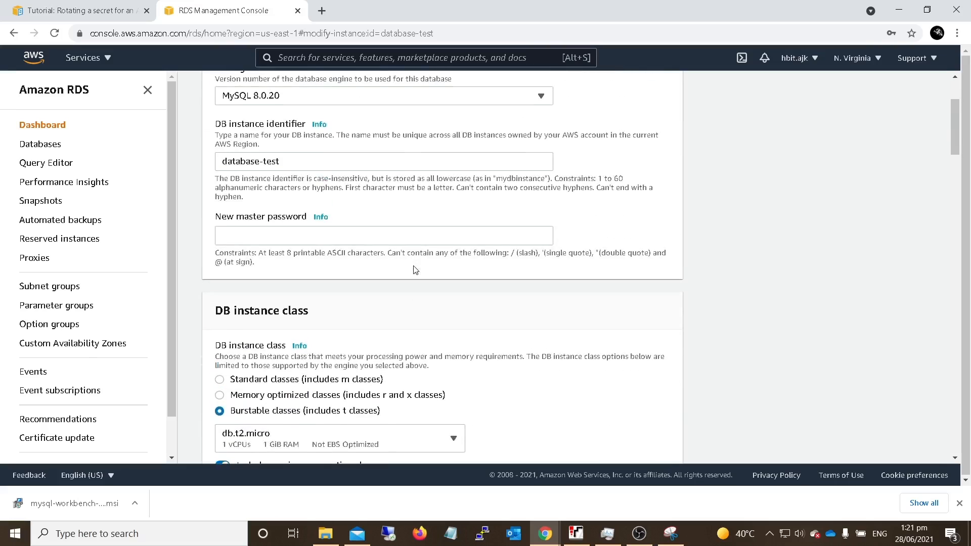
pyautogui.scroll(-10, 414, 269)
pyautogui.scroll(-9, 413, 270)
pyautogui.scroll(-4, 414, 270)
pyautogui.scroll(-8, 414, 270)
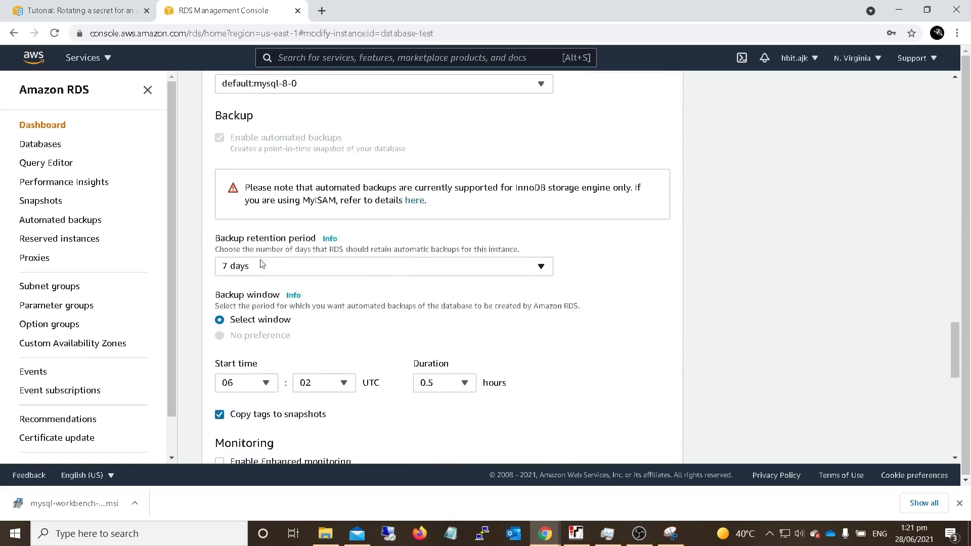
pyautogui.click(363, 272)
pyautogui.click(254, 286)
# - Continue to the modification summary, choose to apply the change immediately and modify the DB instance
pyautogui.scroll(-4, 255, 281)
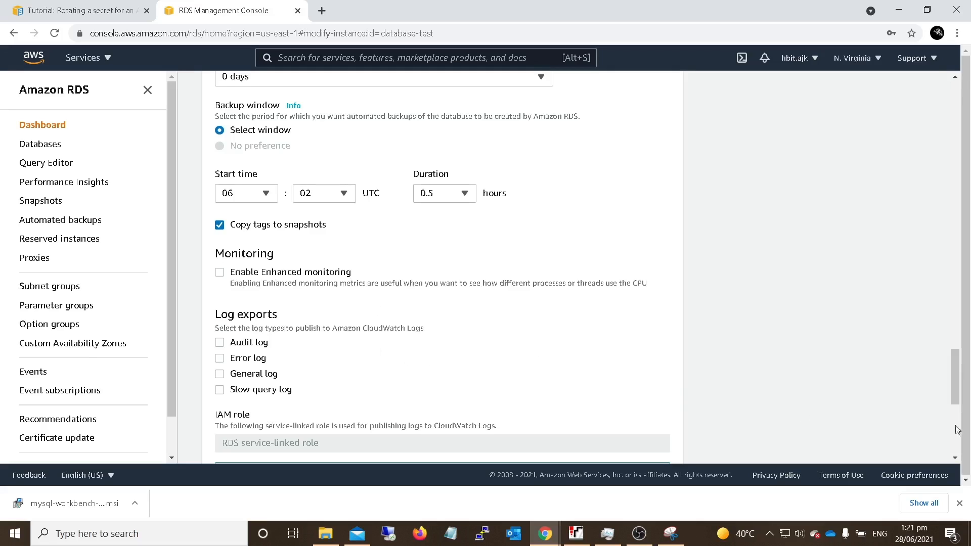
pyautogui.scroll(-4, 932, 433)
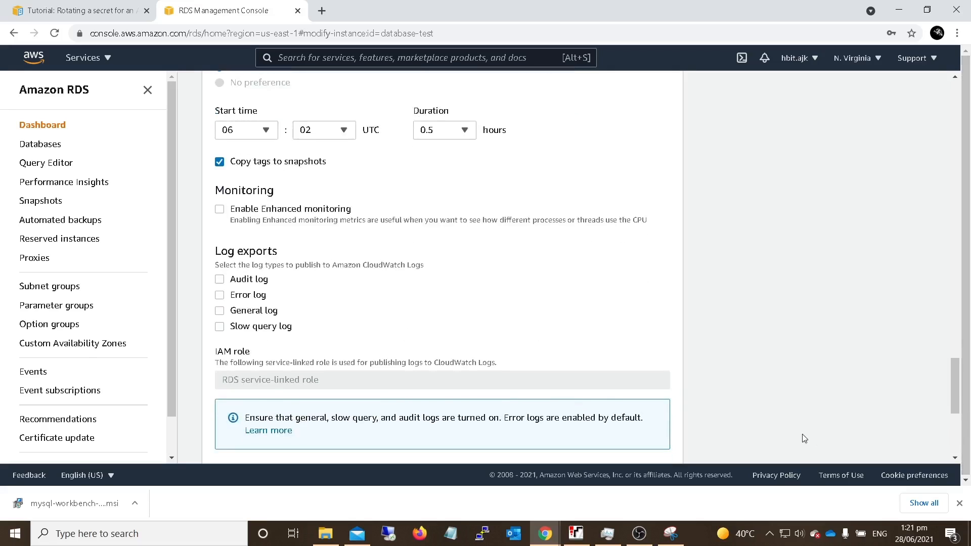
pyautogui.scroll(-3, 720, 405)
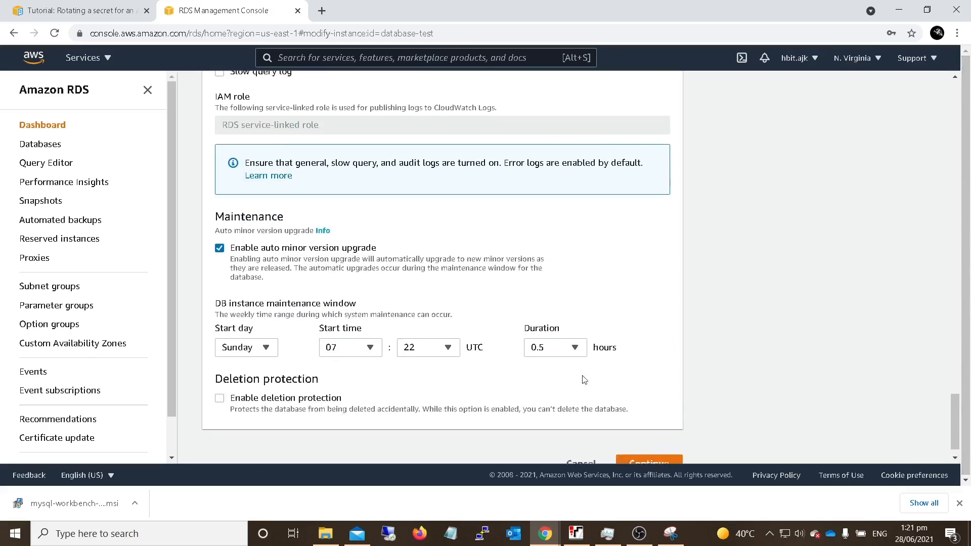
pyautogui.click(661, 452)
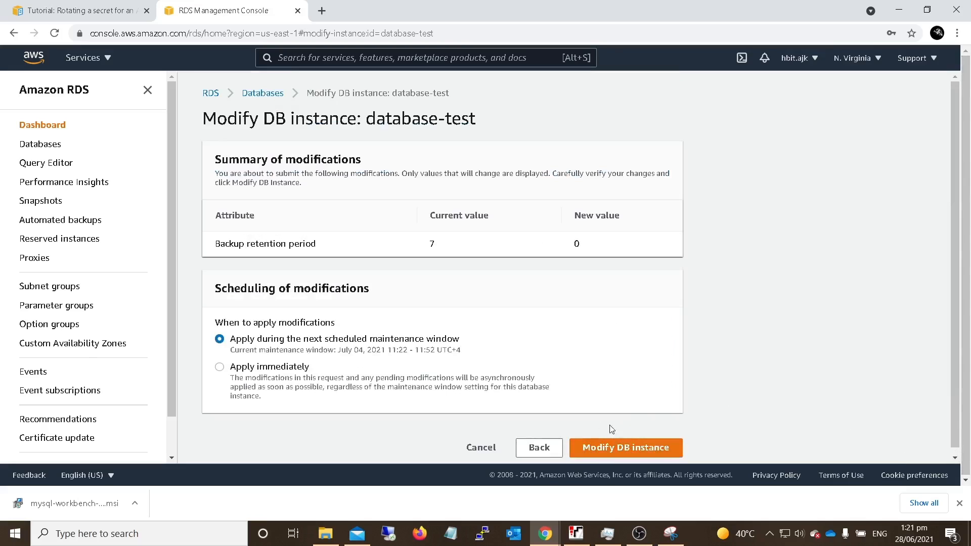
pyautogui.click(219, 367)
pyautogui.click(618, 451)
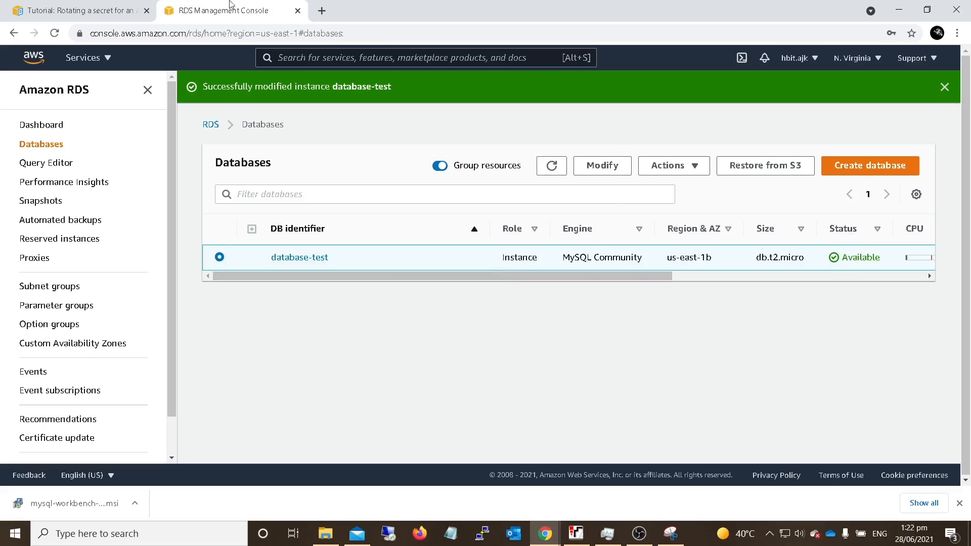
# - Review the tutorial's inbound rule instructions, then return to the RDS console and open the details of database-test
pyautogui.click(116, 13)
pyautogui.scroll(-1, 353, 266)
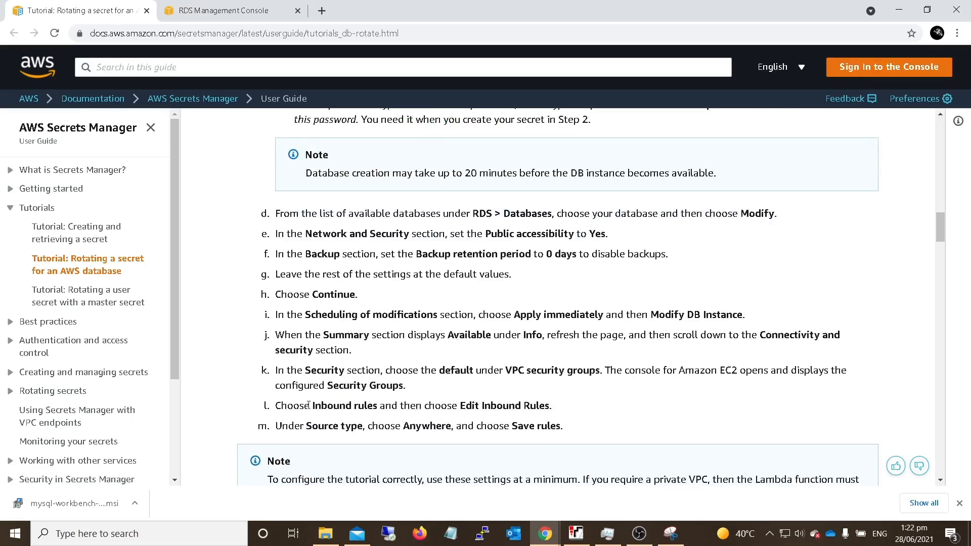
pyautogui.moveTo(312, 406); pyautogui.dragTo(453, 426)
pyautogui.click(223, 11)
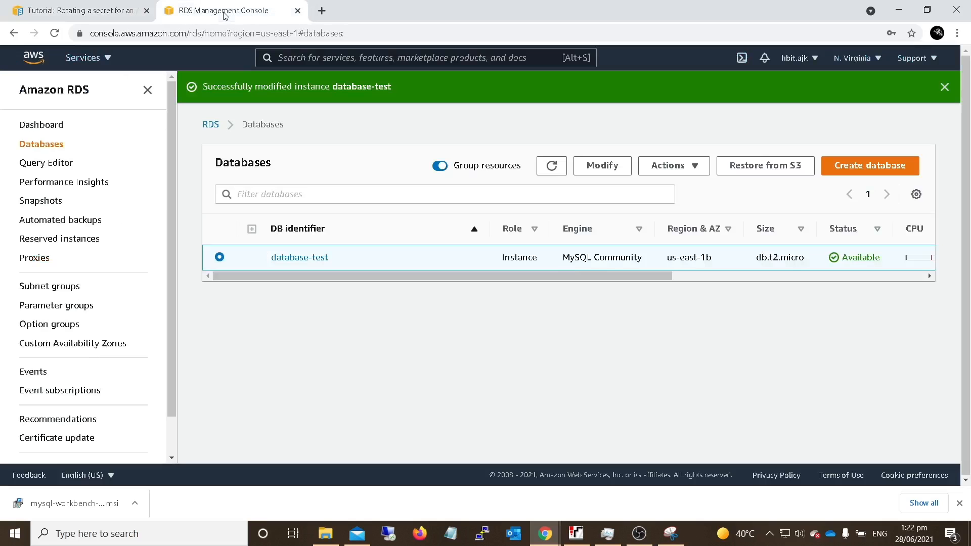
pyautogui.click(317, 258)
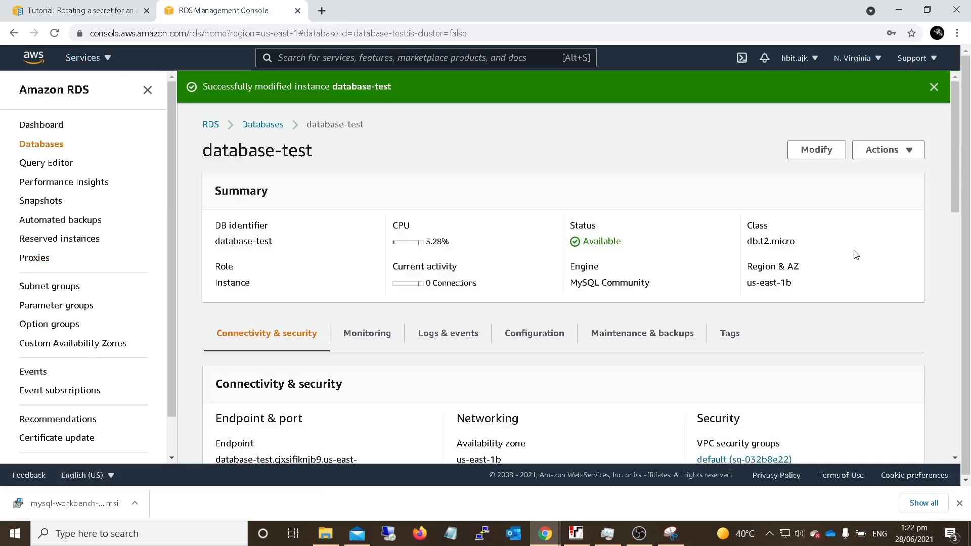
# - Open the default VPC security group of database-test and start editing its inbound rules
pyautogui.scroll(-3, 757, 457)
pyautogui.click(784, 336)
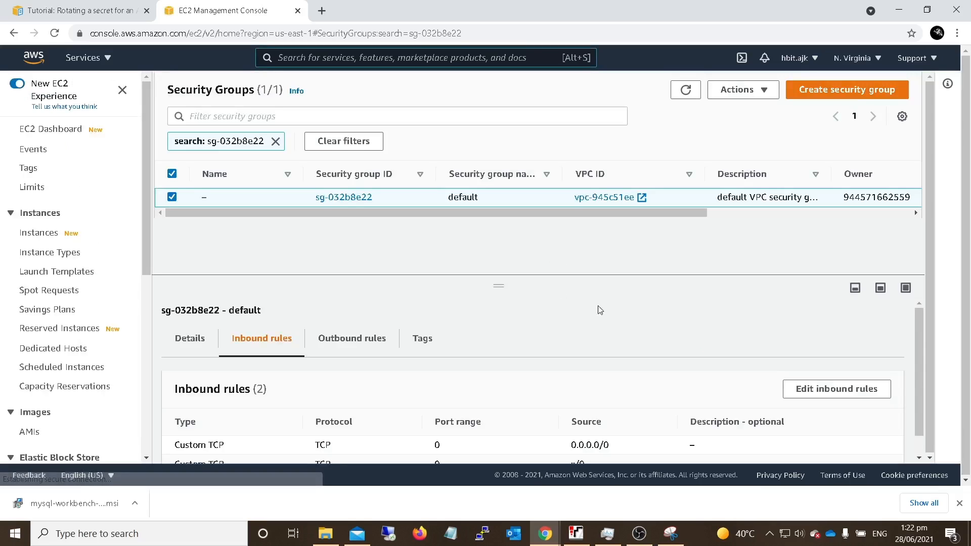
pyautogui.click(829, 387)
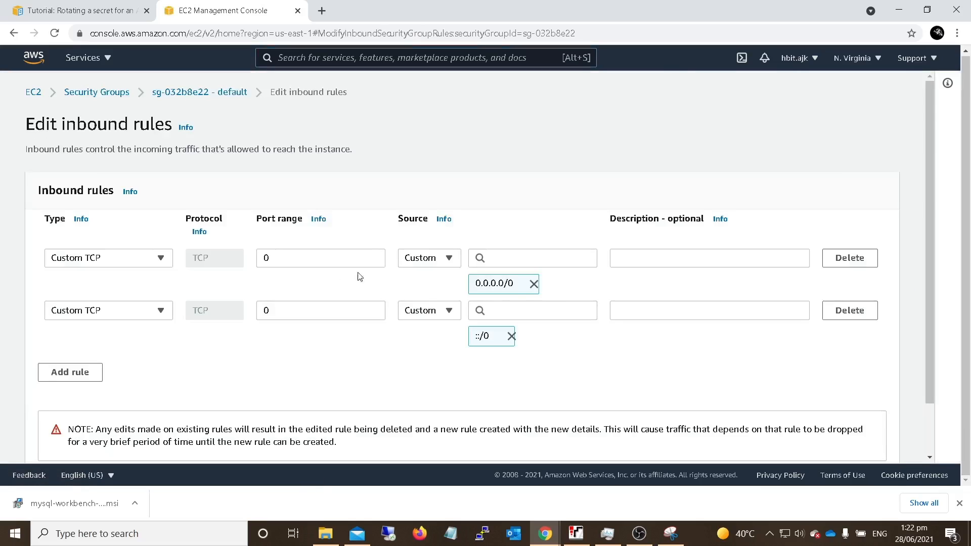
# - Remove the 0.0.0.0/0 and ::/0 sources from the two inbound rules and delete the second rule
pyautogui.click(534, 285)
pyautogui.click(512, 310)
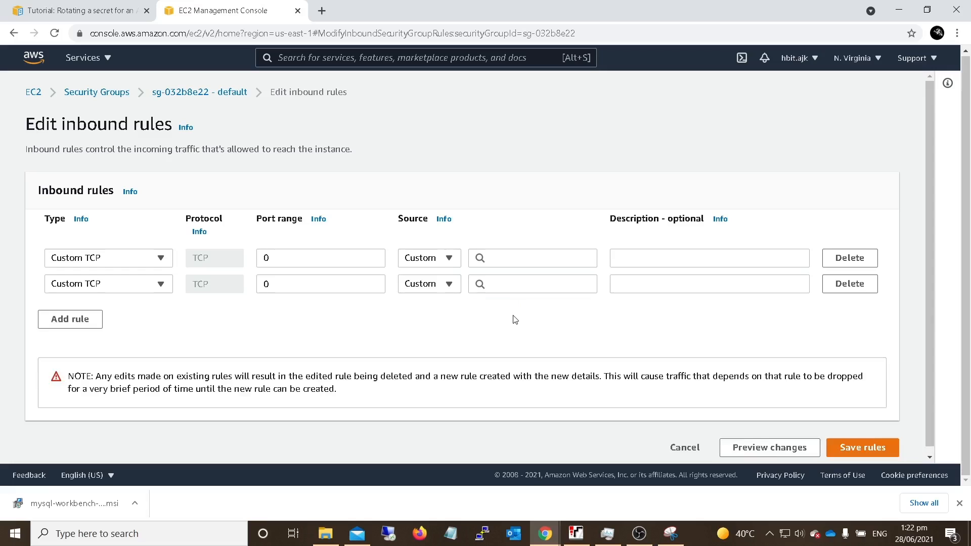
pyautogui.click(825, 287)
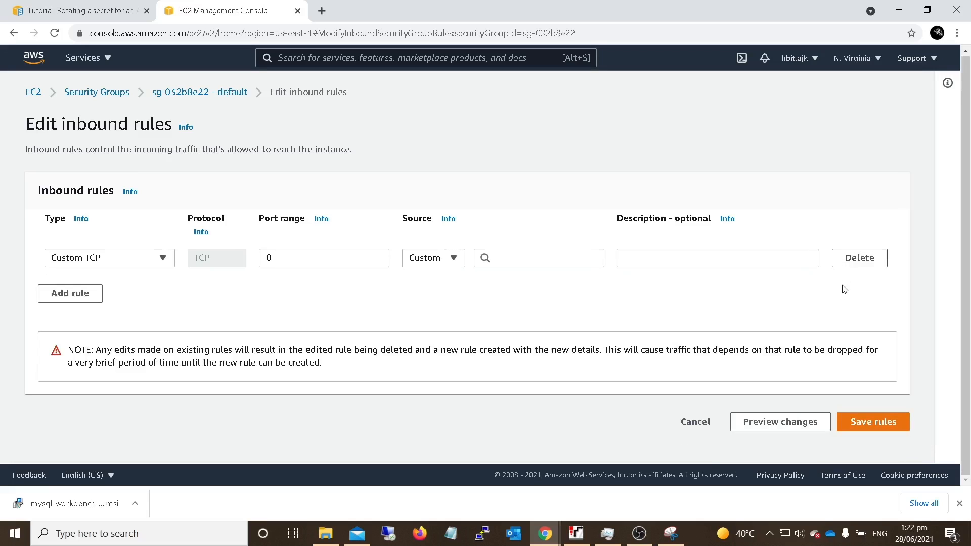
# - Keep the remaining inbound rule as Custom TCP, set its source to Anywhere and save the rules
pyautogui.click(155, 265)
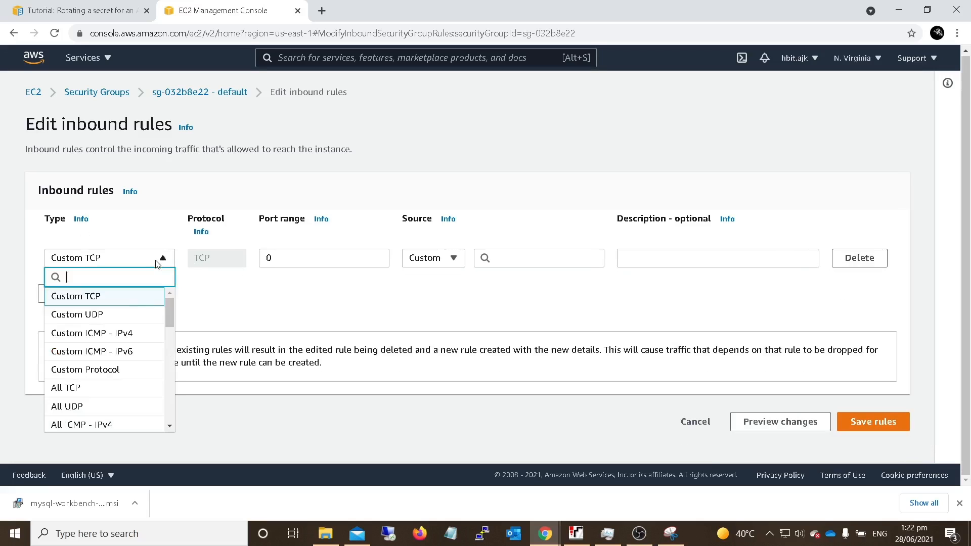
pyautogui.click(96, 297)
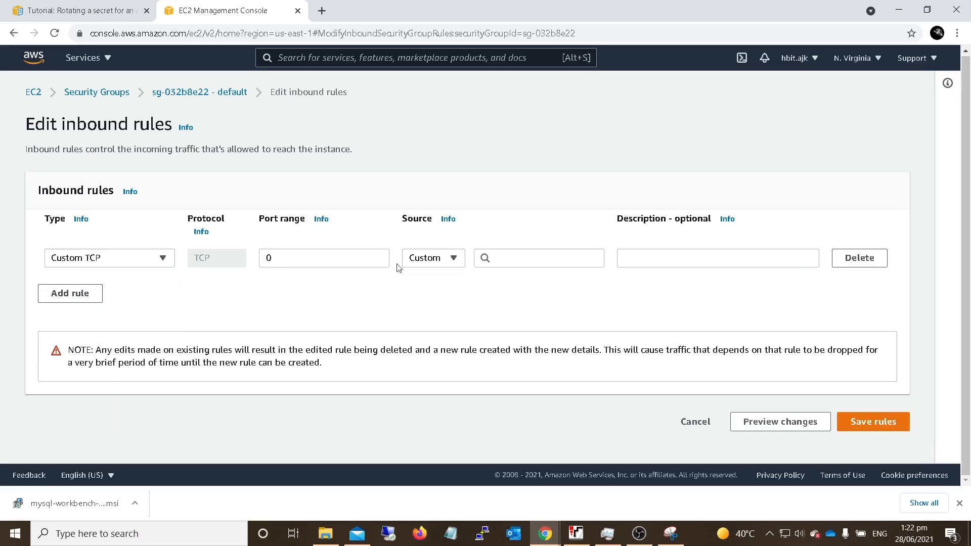
pyautogui.click(444, 258)
pyautogui.click(425, 297)
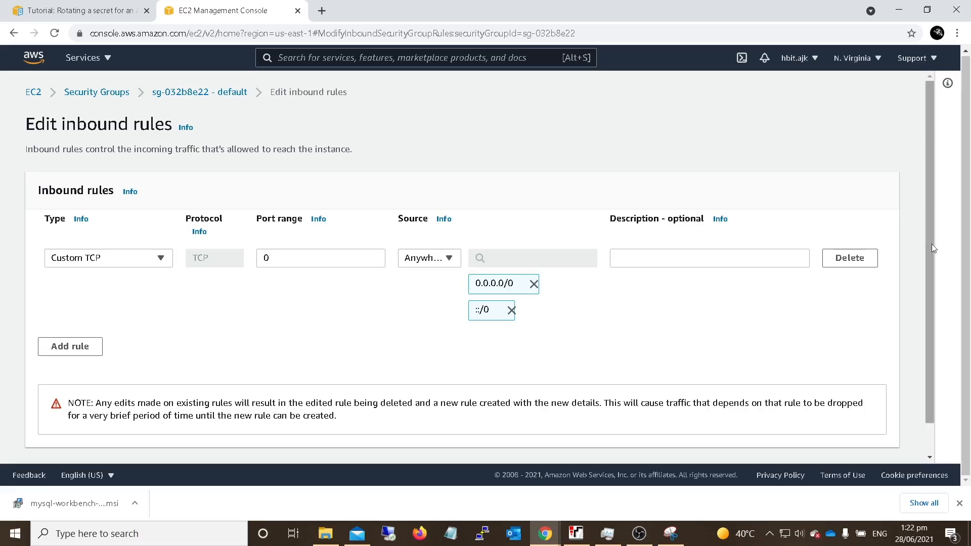
pyautogui.scroll(-1, 701, 286)
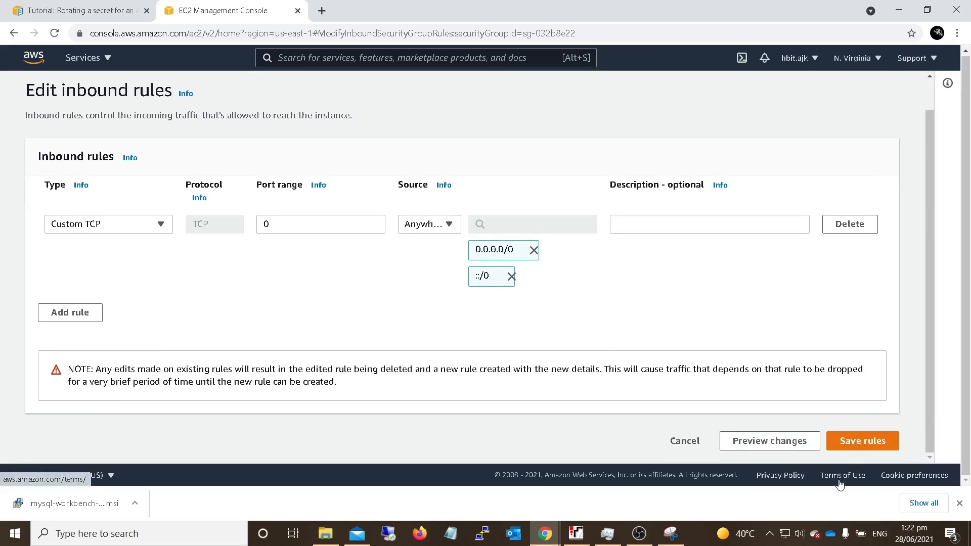
pyautogui.click(858, 448)
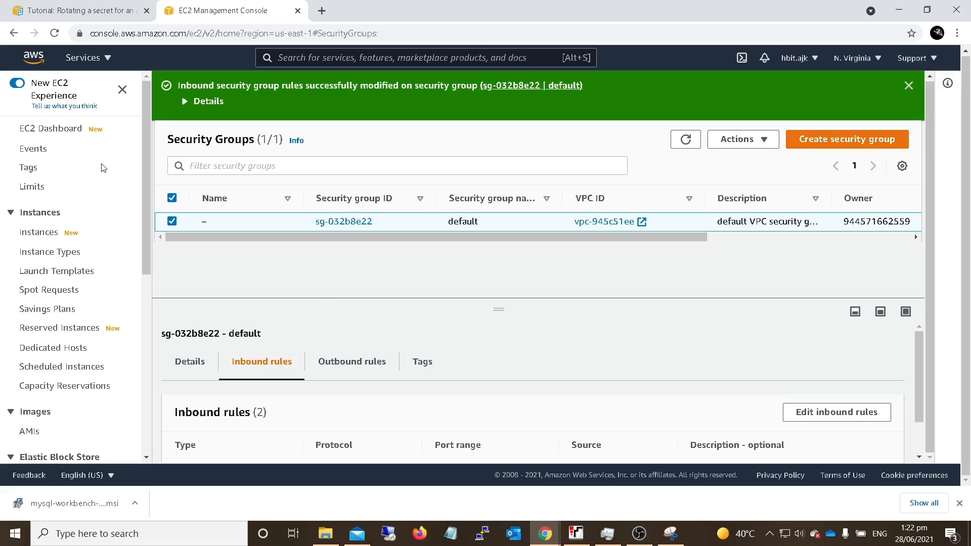
# - Check the tutorial's instructions for creating the secret, then return to the AWS console
pyautogui.click(50, 16)
pyautogui.scroll(-6, 234, 266)
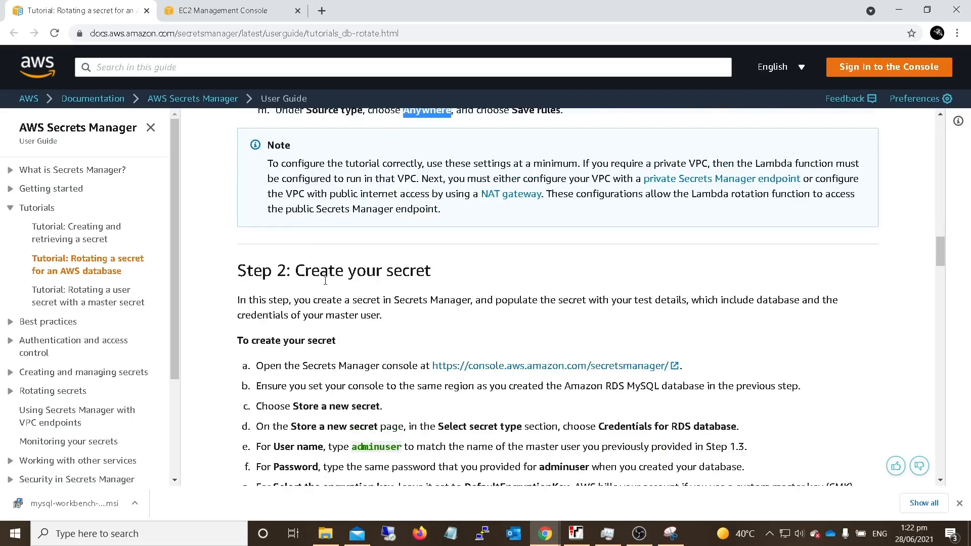
pyautogui.click(194, 11)
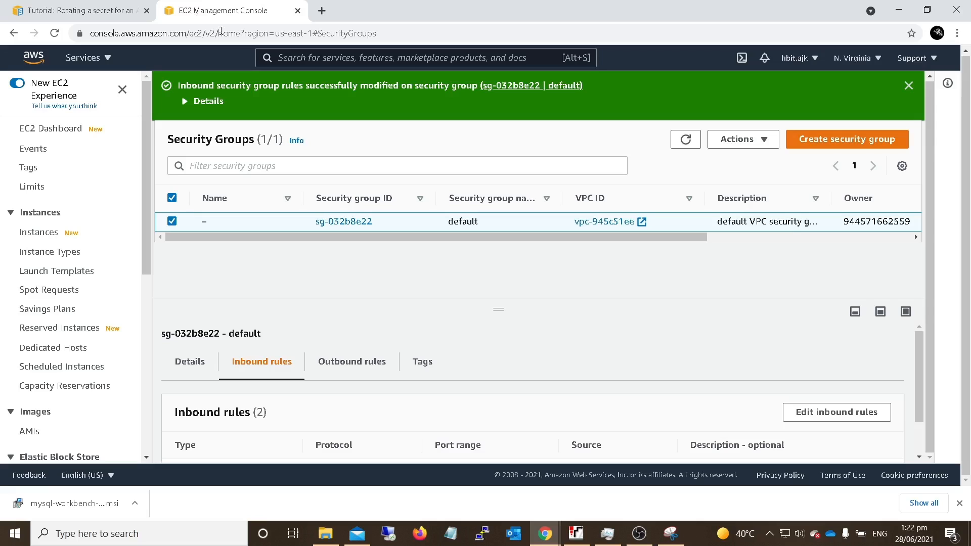
# - Search the console for secrets, open Secrets Manager in a new tab and start storing a new secret
pyautogui.write('secrets')
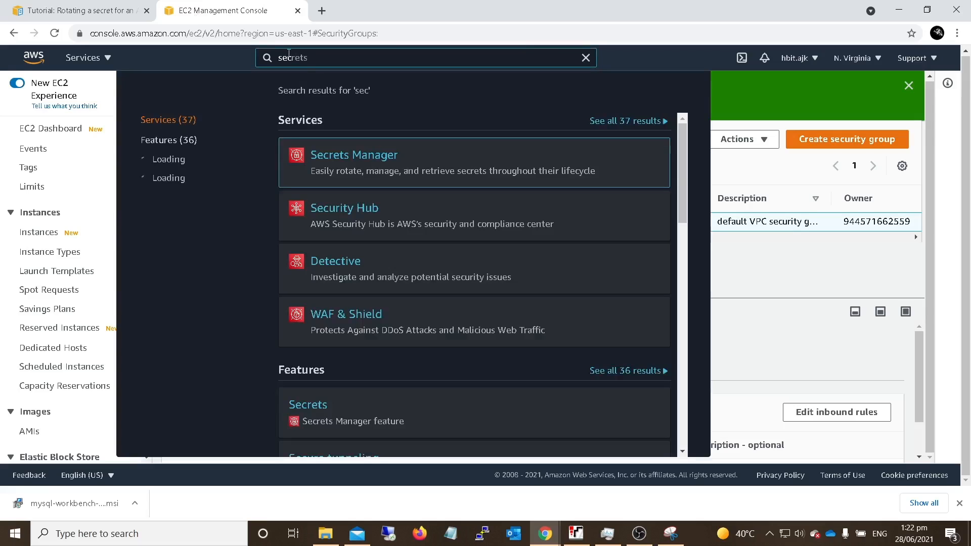
pyautogui.middleClick(360, 152)
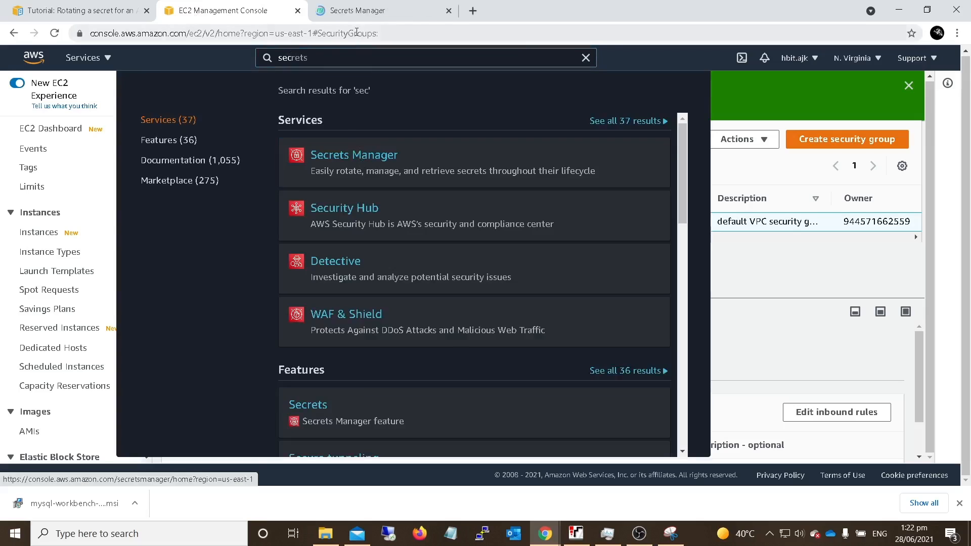
pyautogui.click(357, 11)
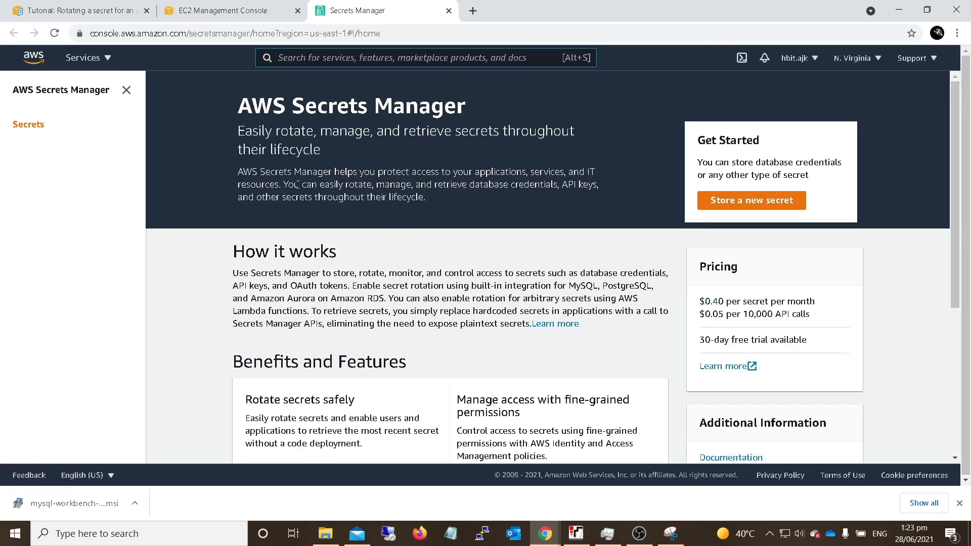
pyautogui.click(750, 201)
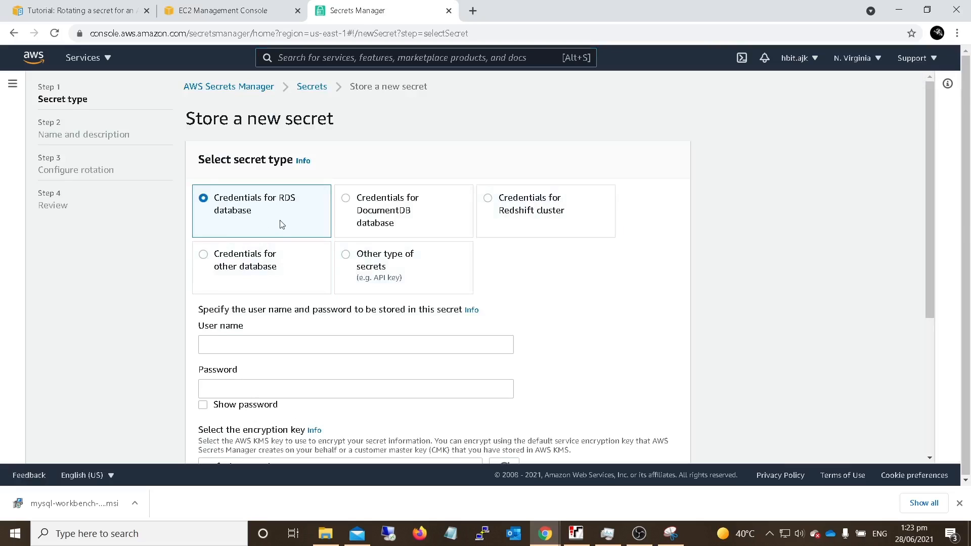
# - For the RDS database credentials, enter the user name admin and the database password
pyautogui.scroll(-2, 280, 221)
pyautogui.click(225, 215)
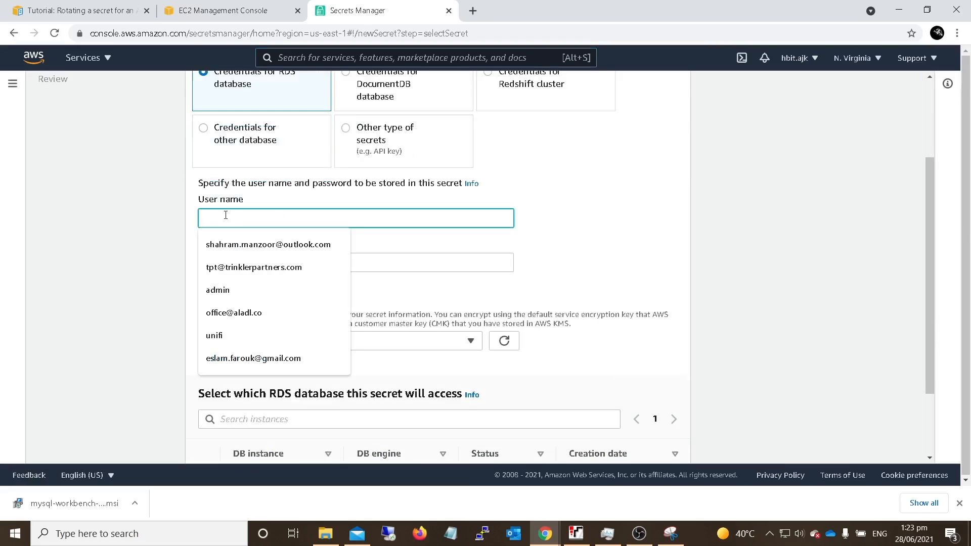
pyautogui.click(597, 199)
pyautogui.click(414, 212)
pyautogui.write('admin')
pyautogui.press('Tab')
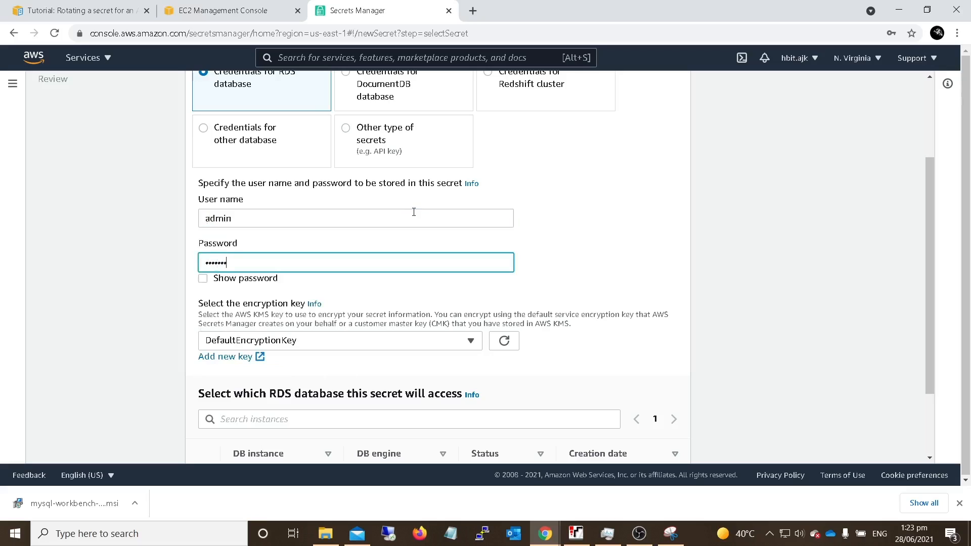
# - Select database-test as the RDS database this secret will access and continue to the name and description
pyautogui.scroll(-1, 195, 286)
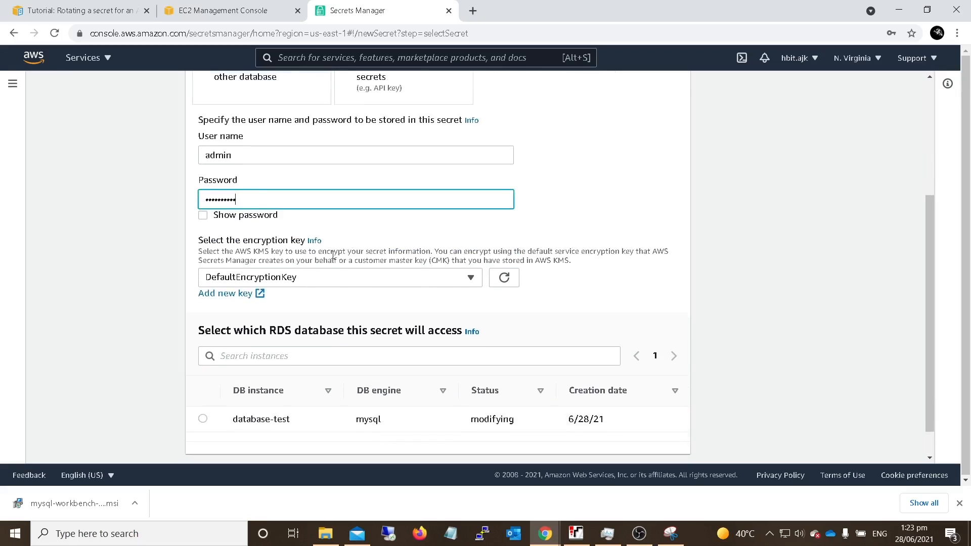
pyautogui.scroll(-1, 391, 313)
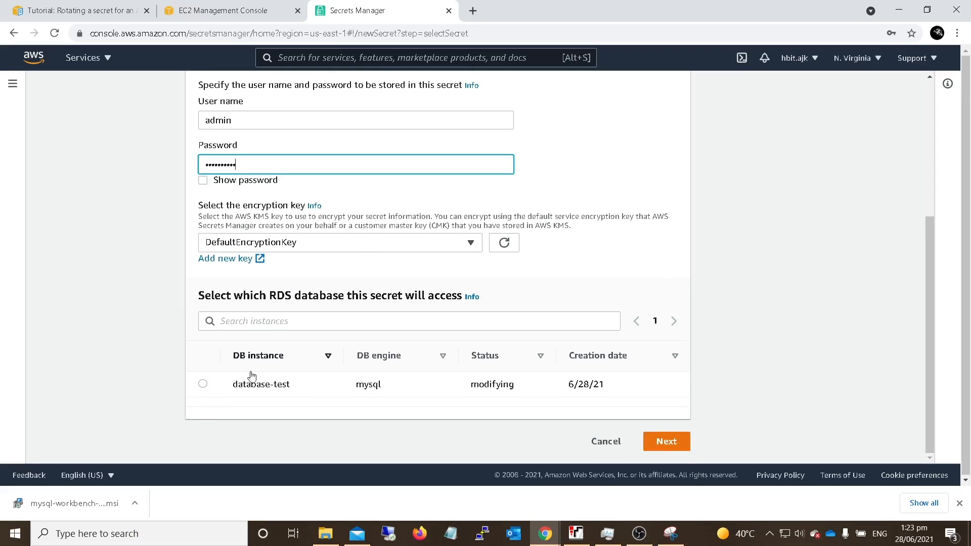
pyautogui.click(202, 384)
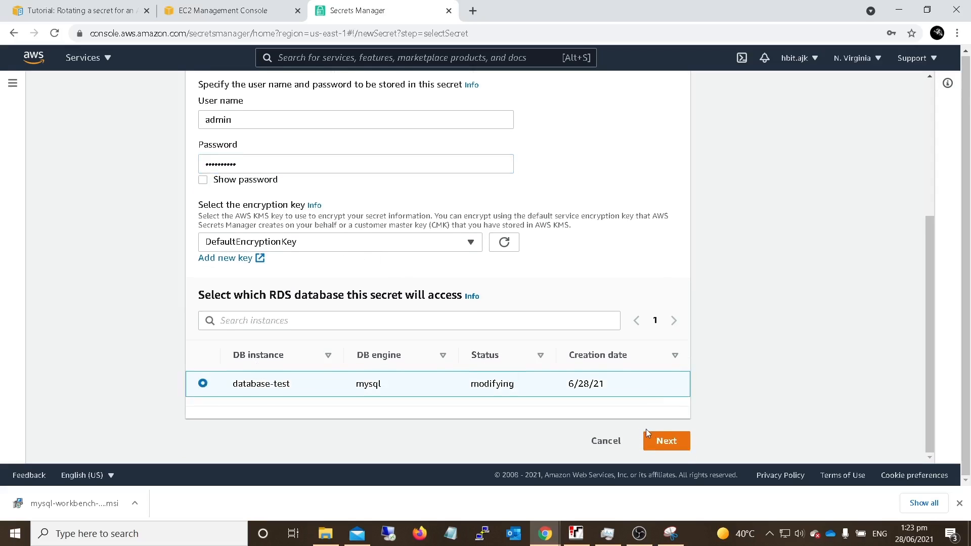
pyautogui.click(664, 441)
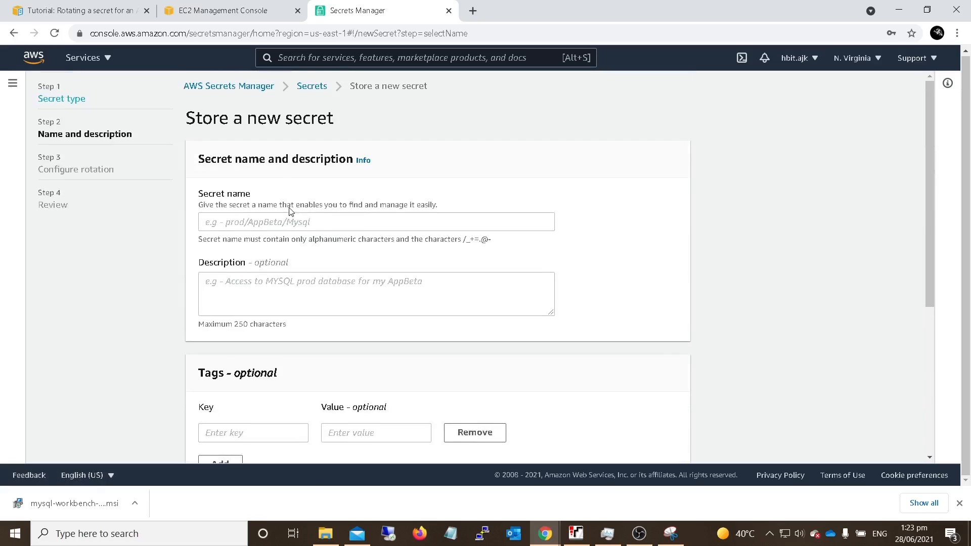
# - Name the secret database-test, leave the description and other optional settings empty, and continue to the rotation configuration
pyautogui.click(247, 218)
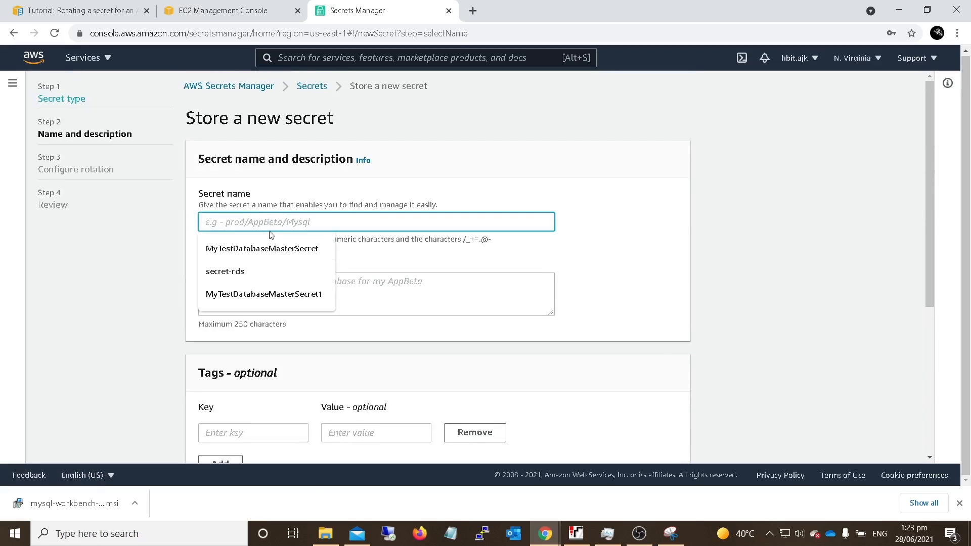
pyautogui.write('datab')
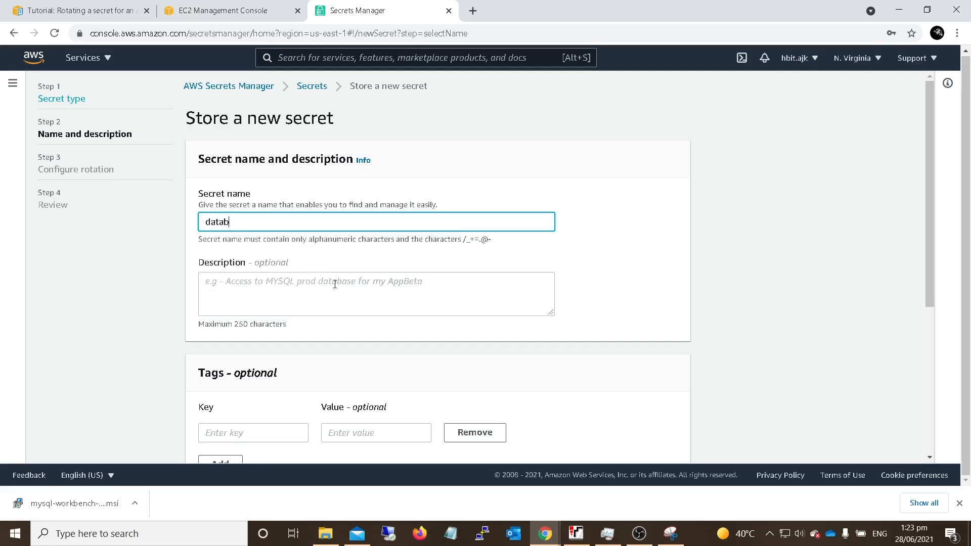
pyautogui.click(335, 285)
pyautogui.scroll(-3, 313, 319)
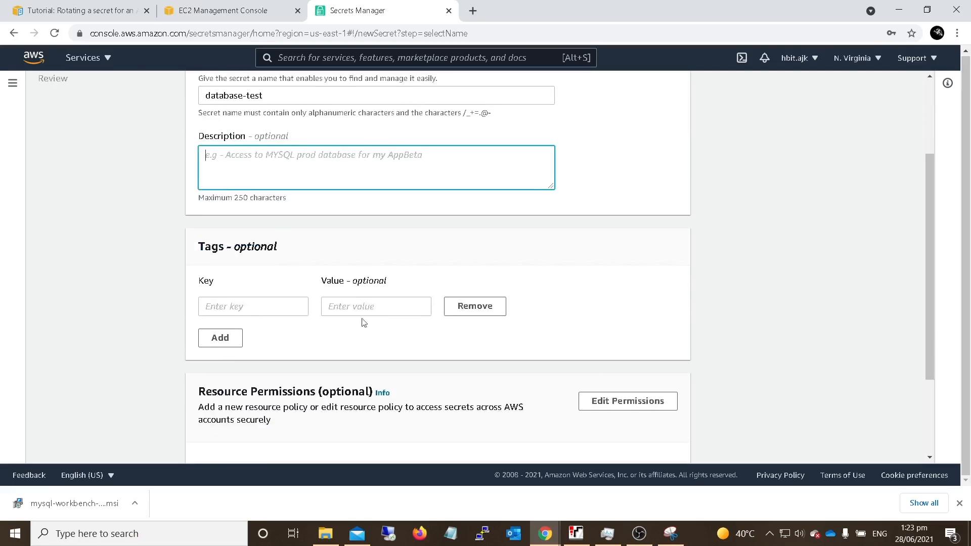
pyautogui.scroll(-1, 318, 321)
pyautogui.scroll(-1, 455, 344)
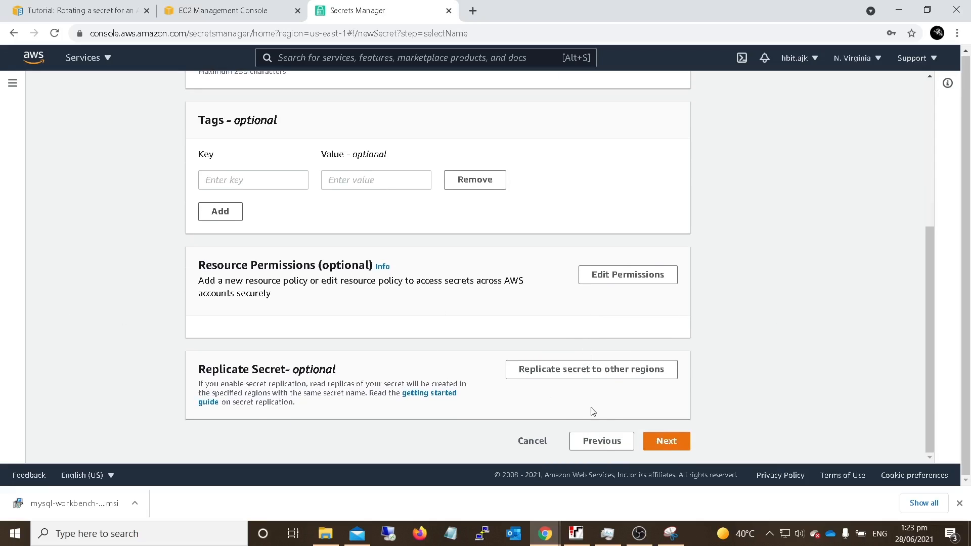
pyautogui.click(660, 438)
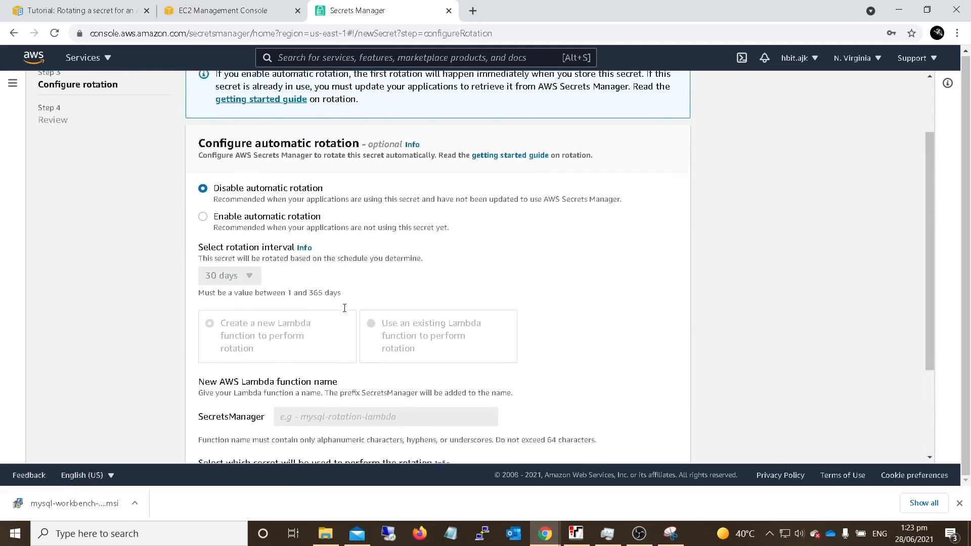
# - Enable automatic rotation for the secret, keeping the rotation interval at 30 days
pyautogui.scroll(1, 344, 308)
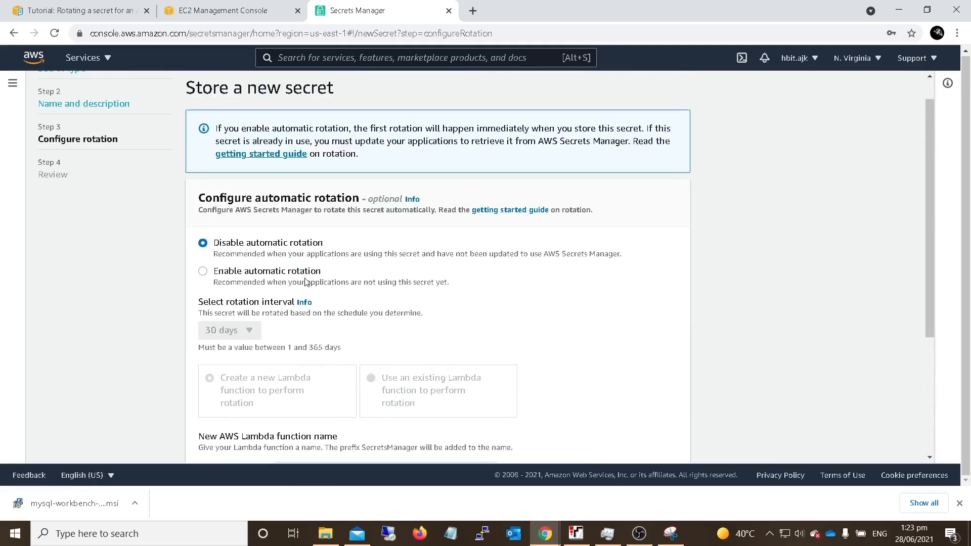
pyautogui.click(204, 272)
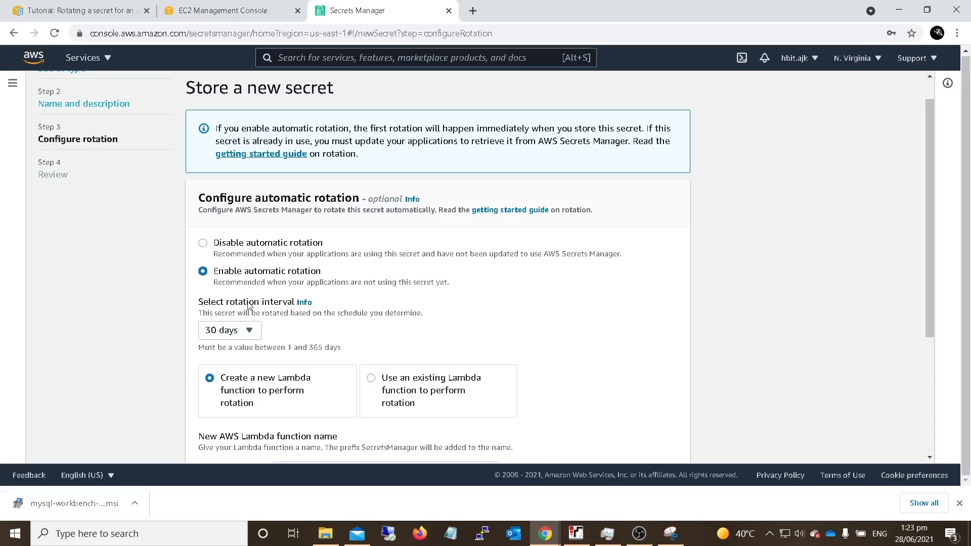
pyautogui.scroll(-1, 249, 306)
pyautogui.click(250, 268)
pyautogui.click(251, 271)
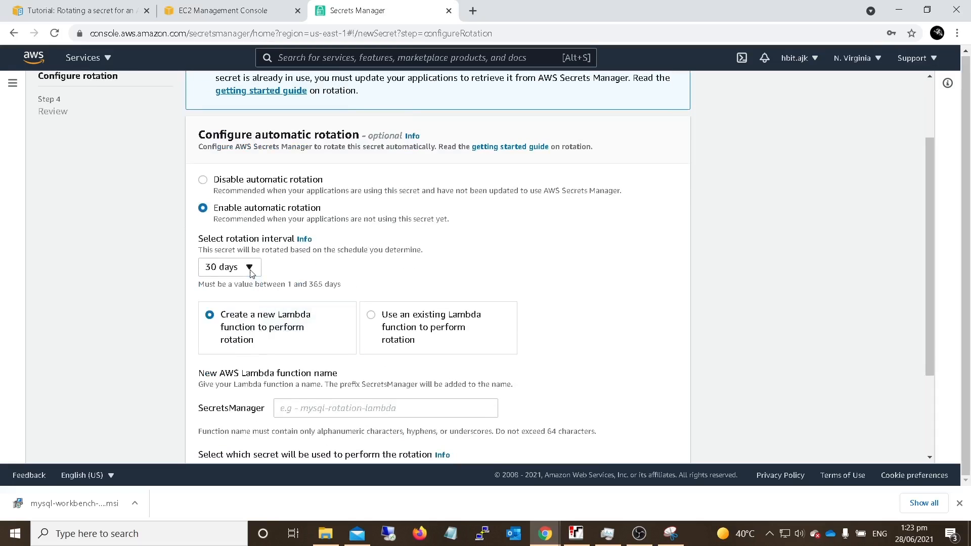
# - Name the new Lambda rotation function database-test, keep this secret for performing the rotation, and continue to the review
pyautogui.scroll(-1, 477, 292)
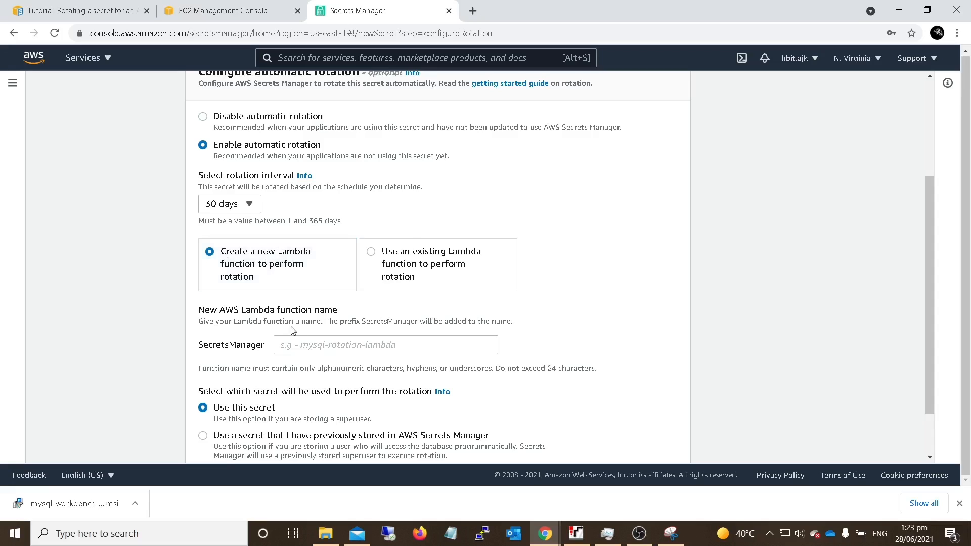
pyautogui.click(316, 346)
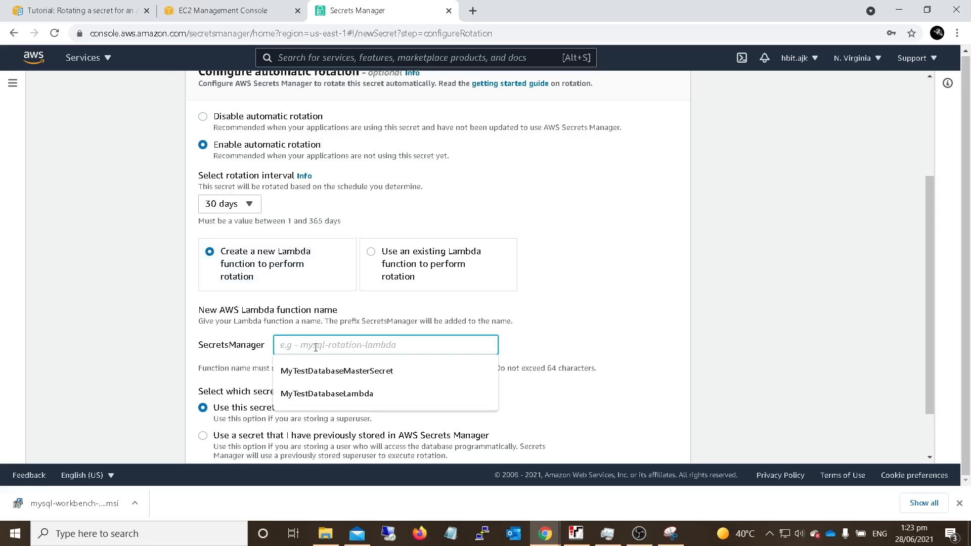
pyautogui.write('database-test')
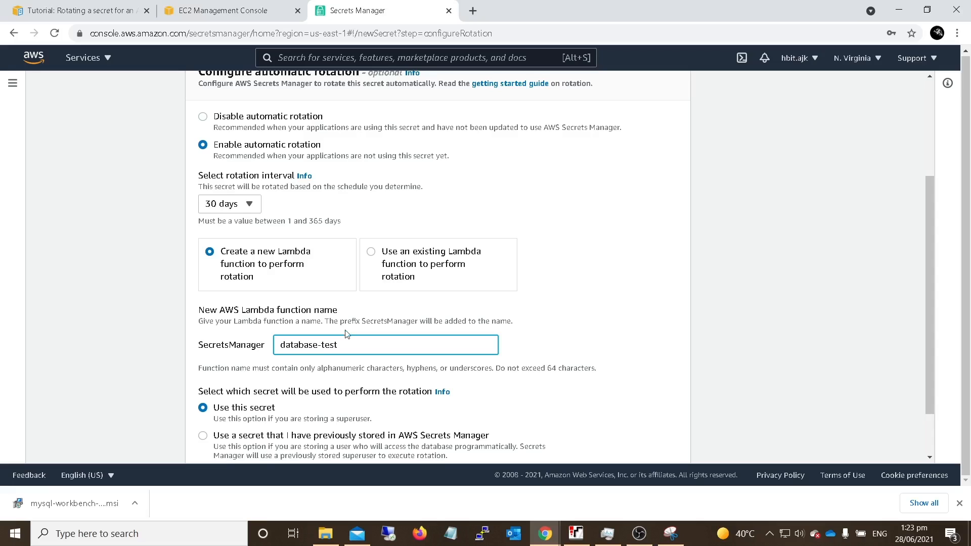
pyautogui.scroll(-2, 347, 334)
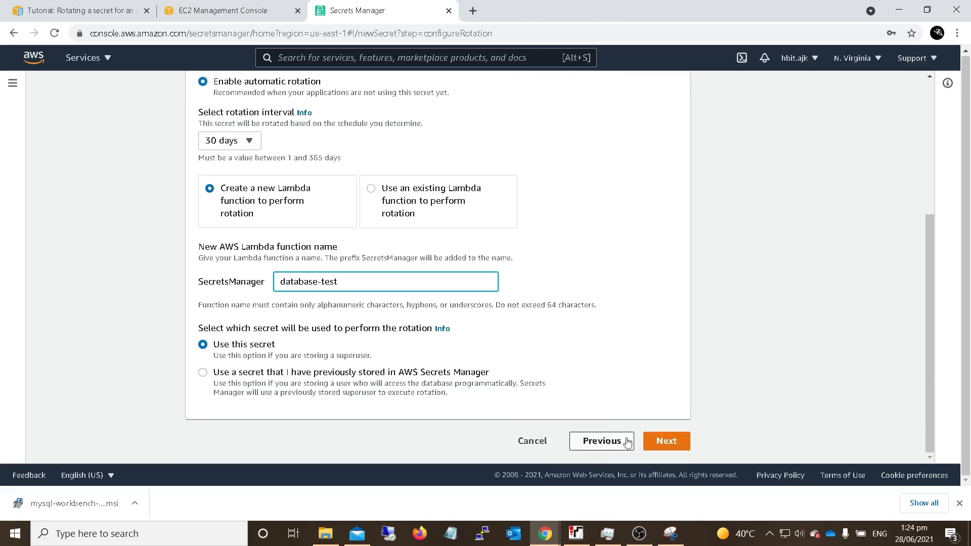
pyautogui.click(657, 445)
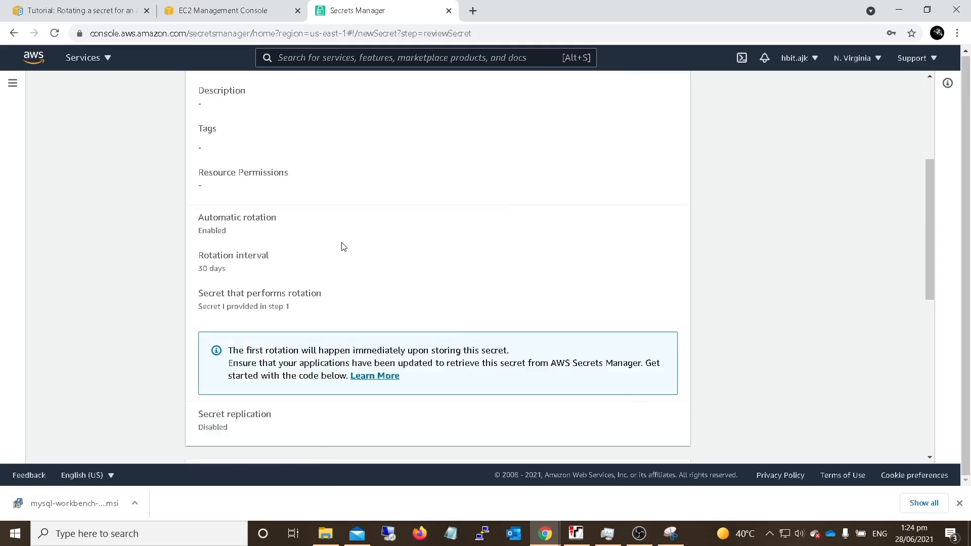
# - Review the database-test secret's settings and sample code, and store the secret
pyautogui.scroll(-1, 343, 246)
pyautogui.scroll(-5, 343, 247)
pyautogui.scroll(4, 341, 245)
pyautogui.scroll(-4, 344, 246)
pyautogui.scroll(-3, 346, 247)
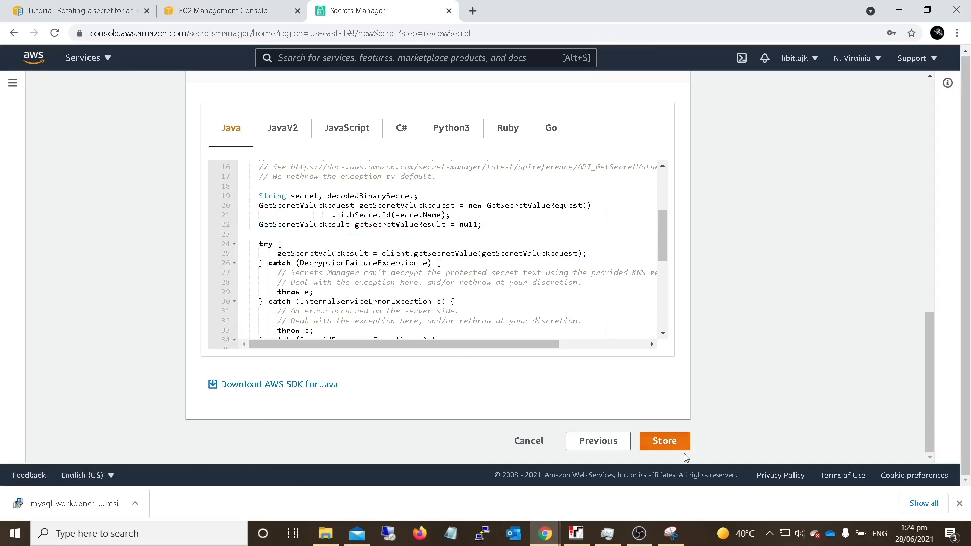
pyautogui.click(668, 447)
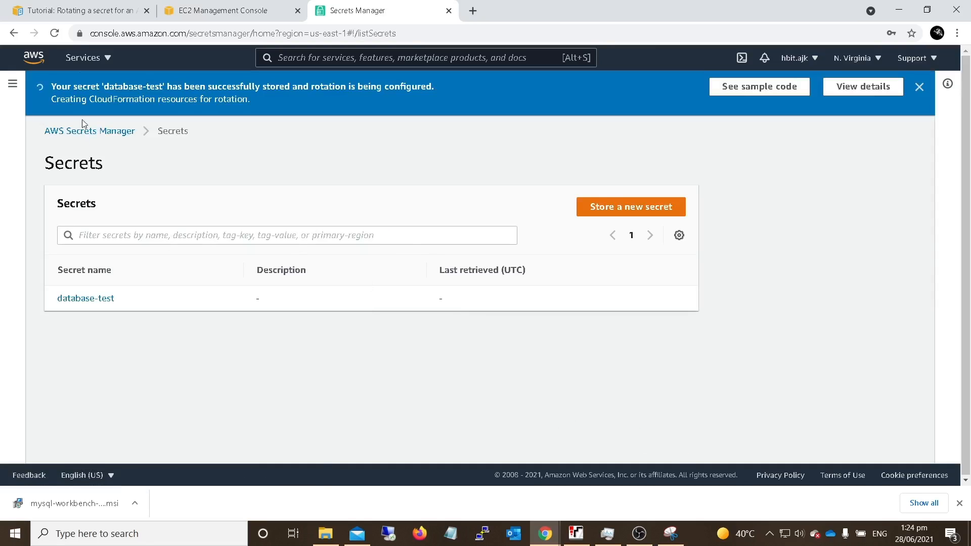
# - Read the end of the secret creation instructions and Step 3 on validating the initial secret in the AWS tutorial
pyautogui.click(81, 10)
pyautogui.scroll(-5, 396, 362)
pyautogui.moveTo(373, 344); pyautogui.dragTo(535, 366)
pyautogui.scroll(-3, 359, 314)
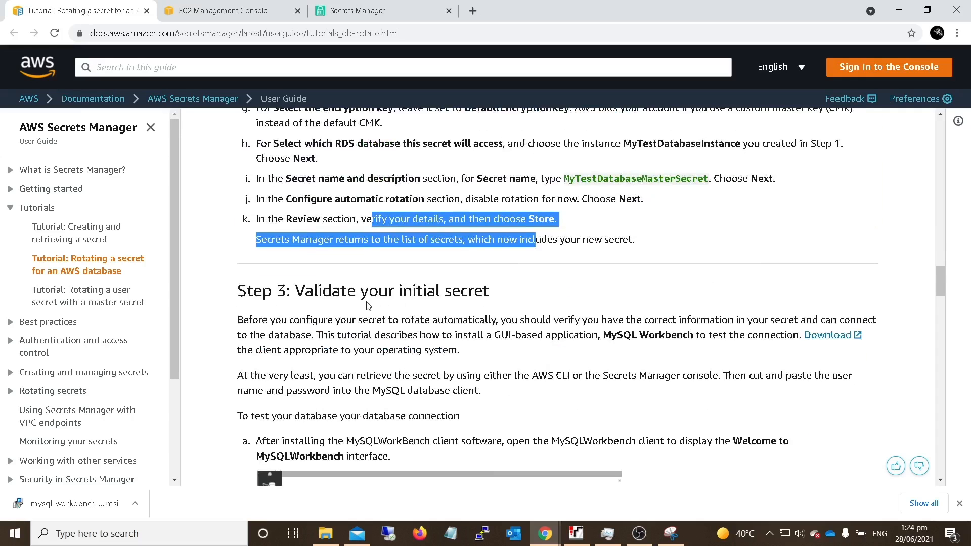
pyautogui.scroll(-5, 459, 317)
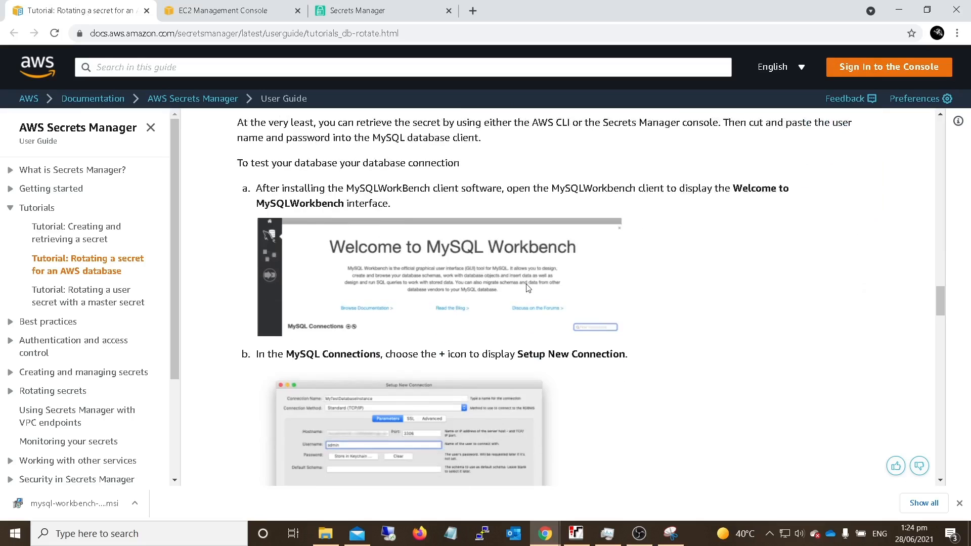
pyautogui.scroll(1, 354, 298)
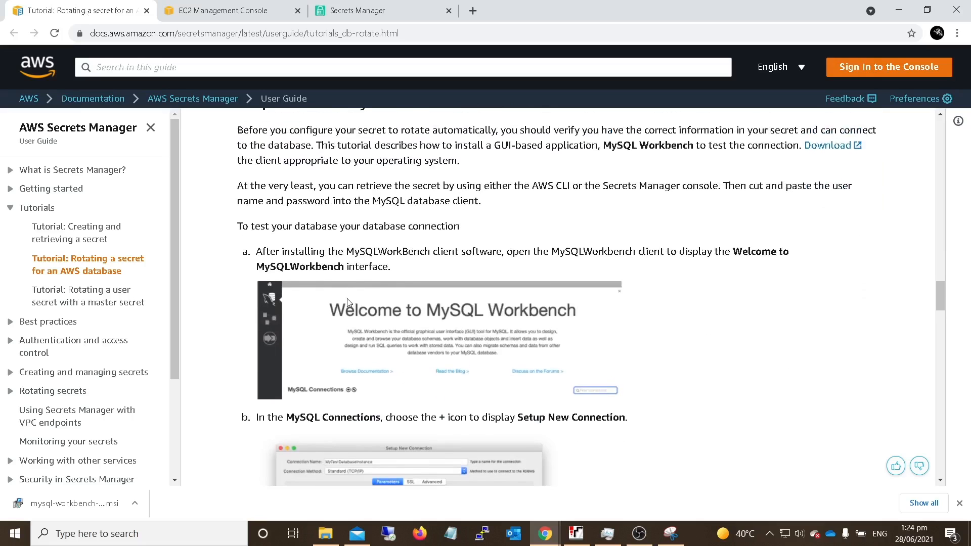
pyautogui.scroll(2, 595, 402)
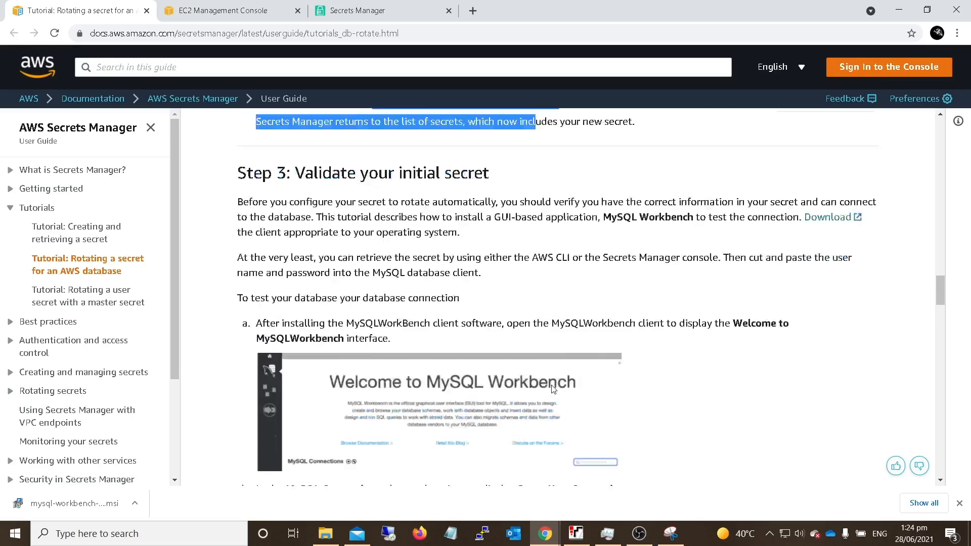
# - Download the MySQL Workbench 8.0.25 MSI installer for 64-bit Windows from the tutorial's link, without logging in or signing up
pyautogui.click(863, 274)
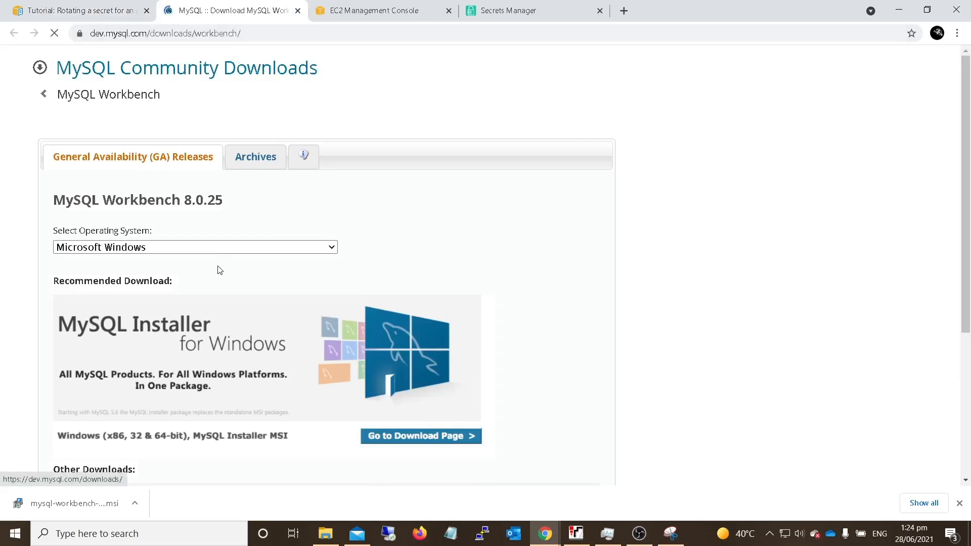
pyautogui.scroll(-4, 215, 303)
pyautogui.scroll(-1, 211, 347)
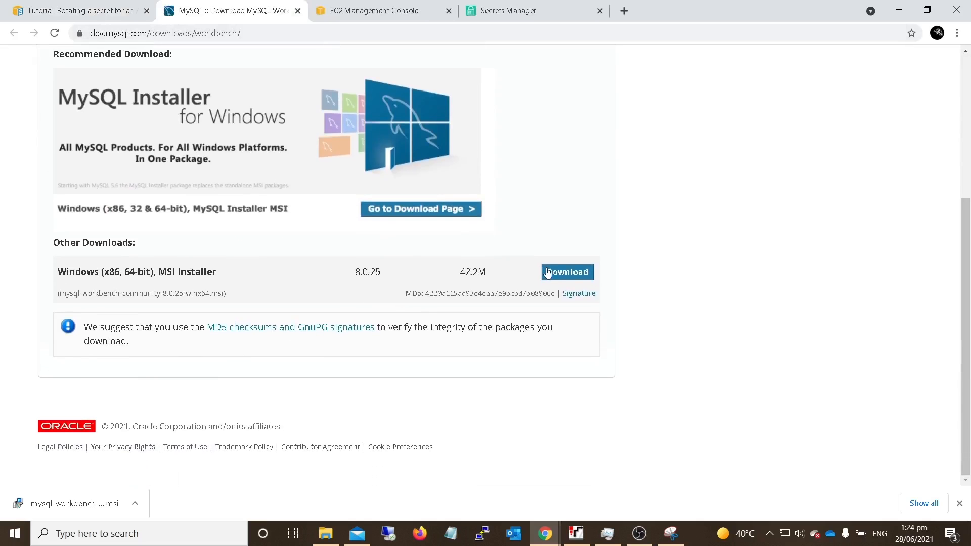
pyautogui.click(547, 273)
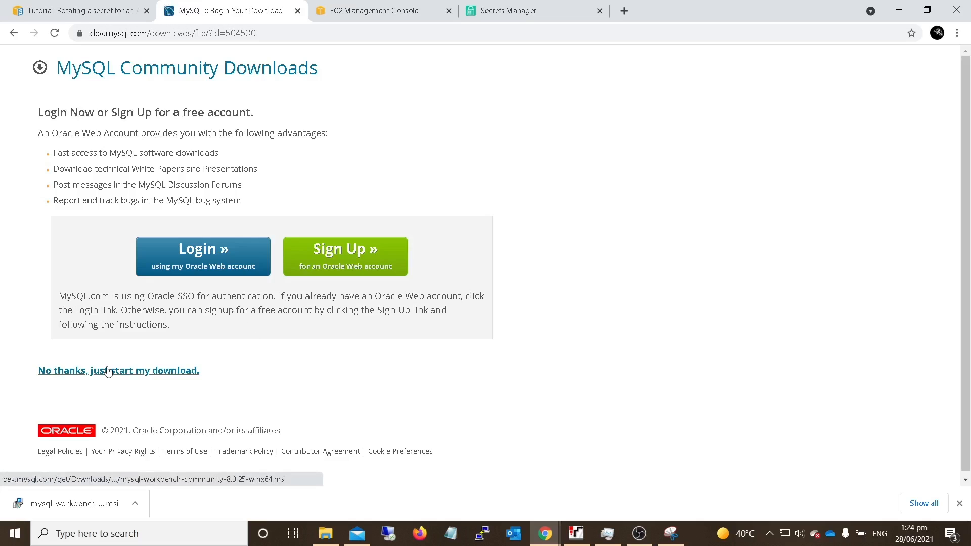
pyautogui.click(108, 371)
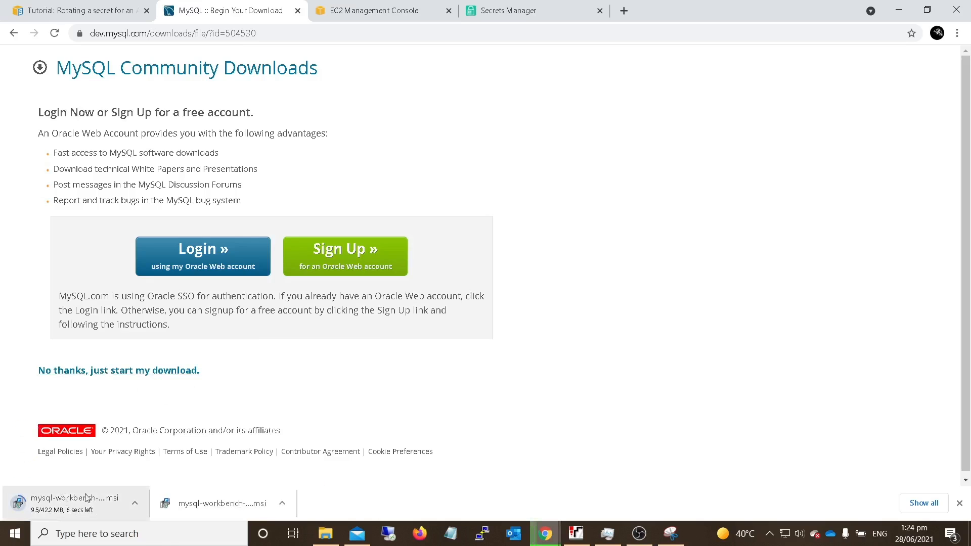
# - Switch to MySQL Workbench and delete the existing mytestdatabaseinstance connection
pyautogui.click(19, 536)
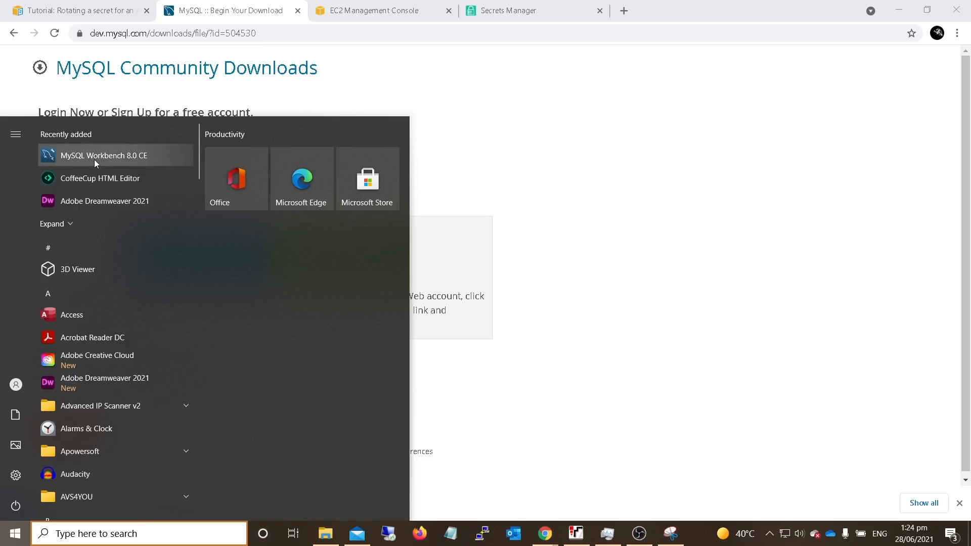
pyautogui.click(95, 159)
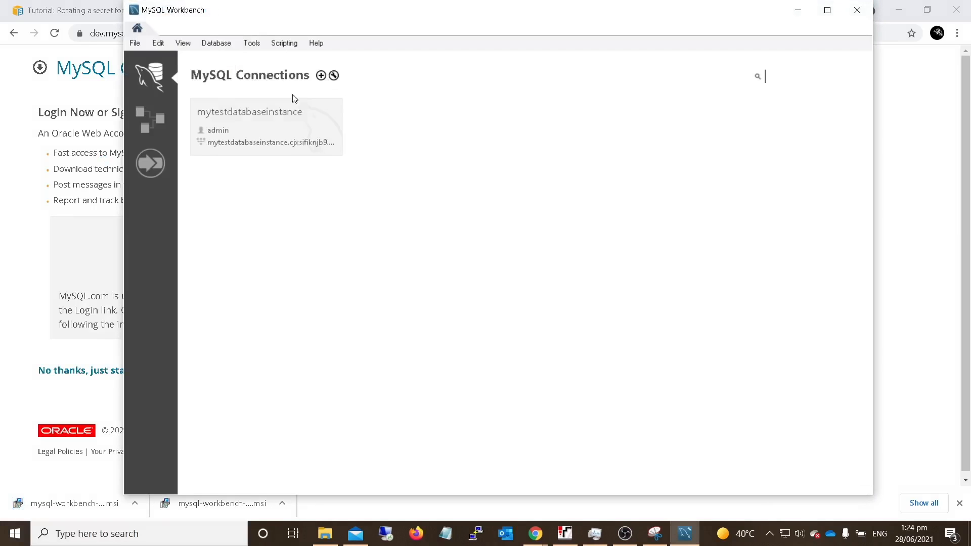
pyautogui.rightClick(257, 126)
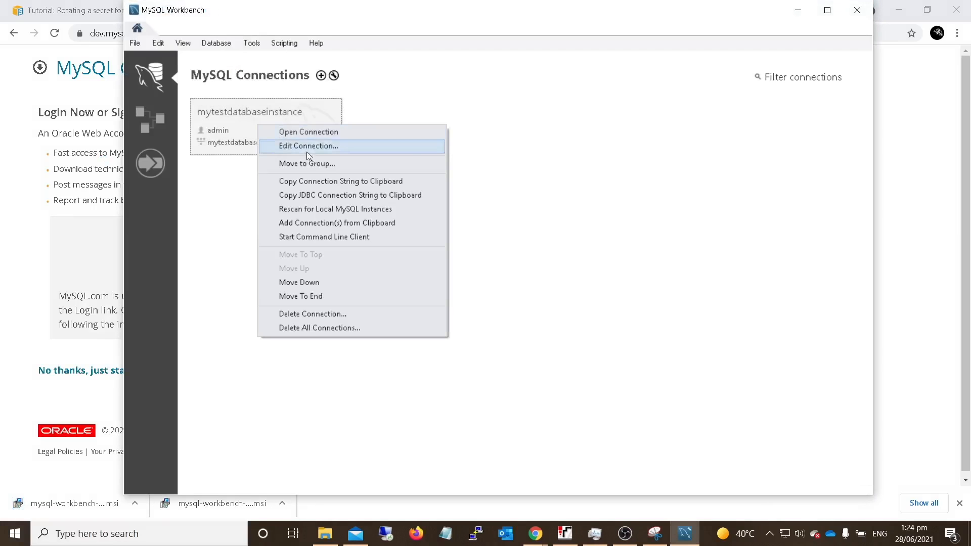
pyautogui.click(317, 318)
pyautogui.click(526, 277)
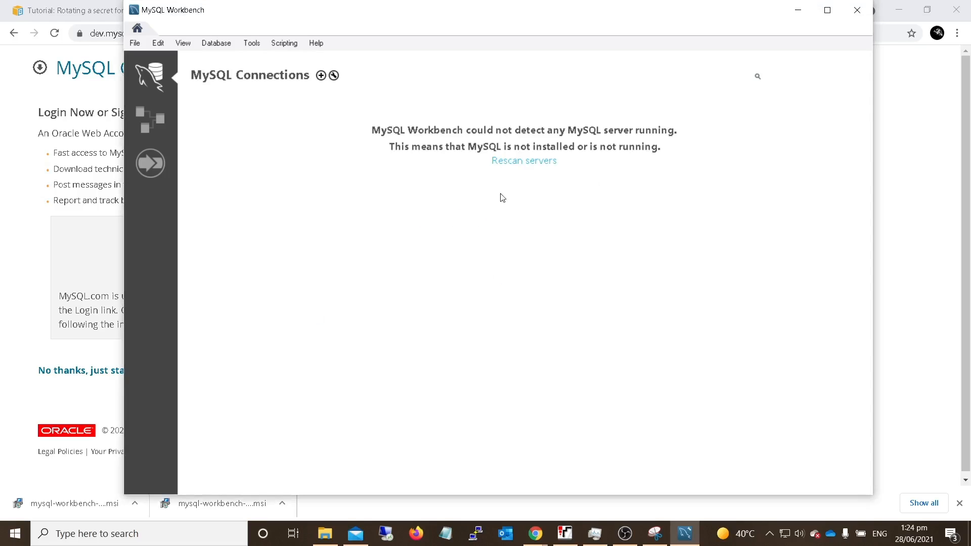
# - Return to the AWS console in Chrome, search the services for rds and open the RDS service
pyautogui.click(47, 23)
pyautogui.click(112, 17)
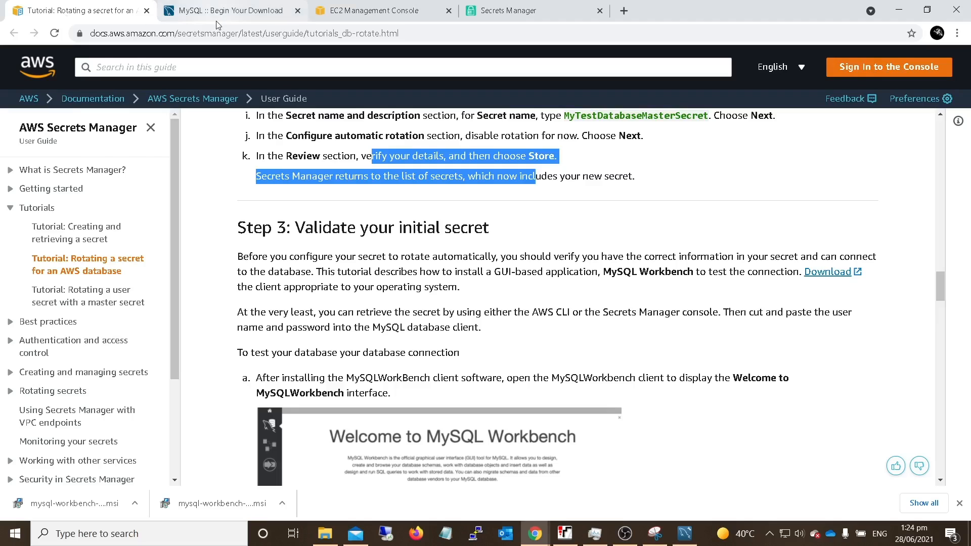
pyautogui.click(219, 19)
pyautogui.click(339, 16)
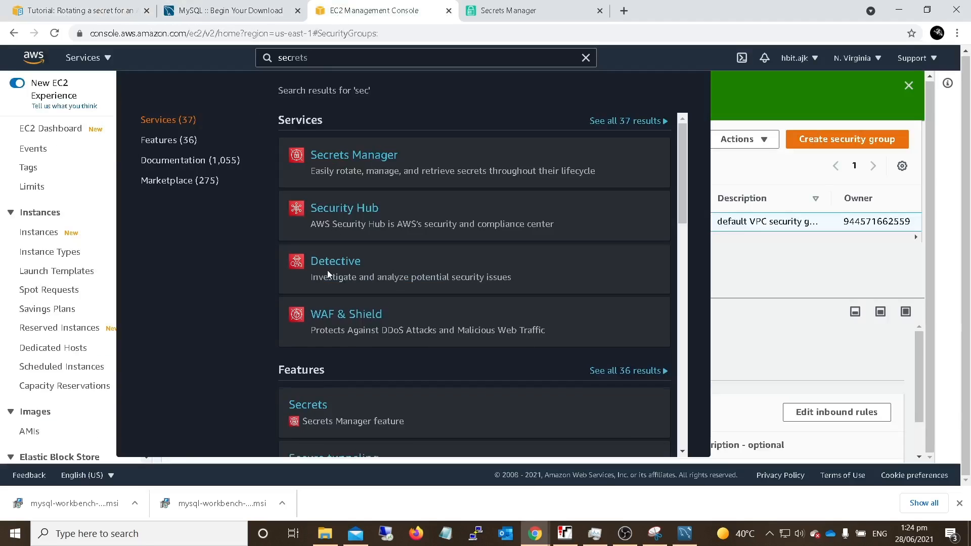
pyautogui.click(306, 64)
pyautogui.hotkey('ctrl', 'a')
pyautogui.write('rds')
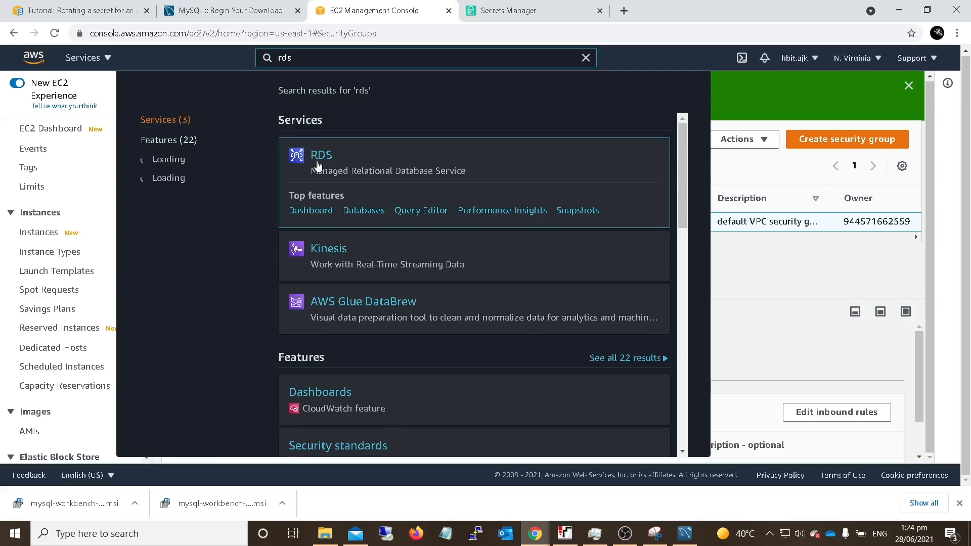
pyautogui.click(316, 154)
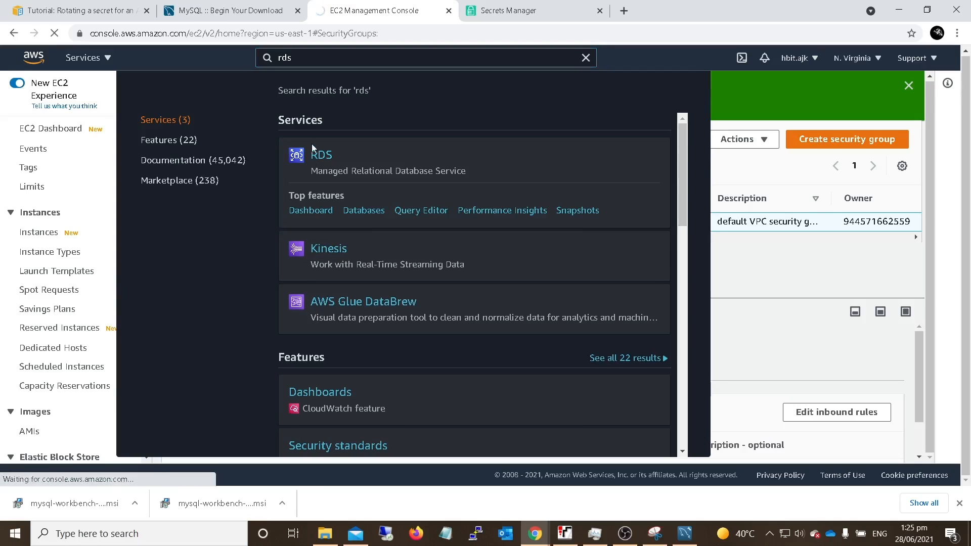
# - Set up a new connection in MySQL Workbench and name it database-test
pyautogui.click(684, 534)
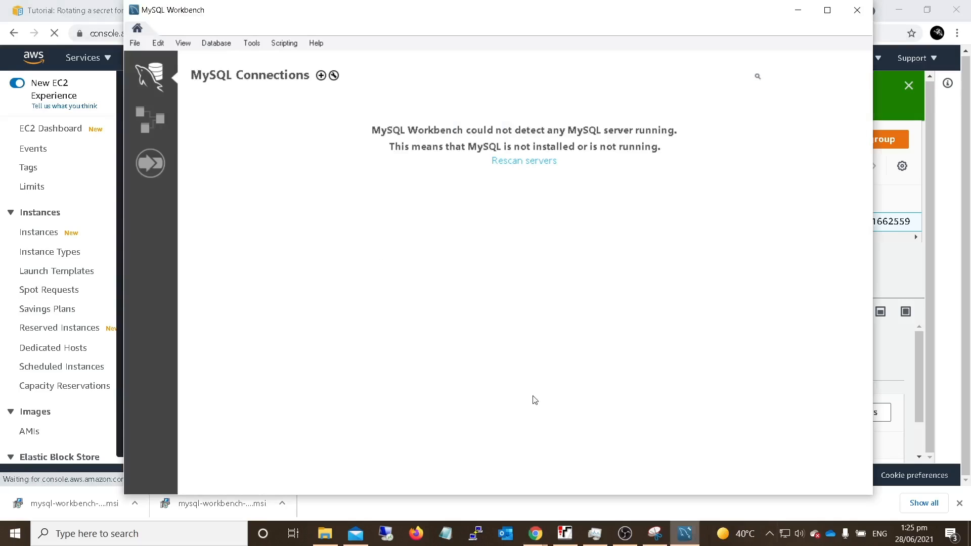
pyautogui.click(322, 76)
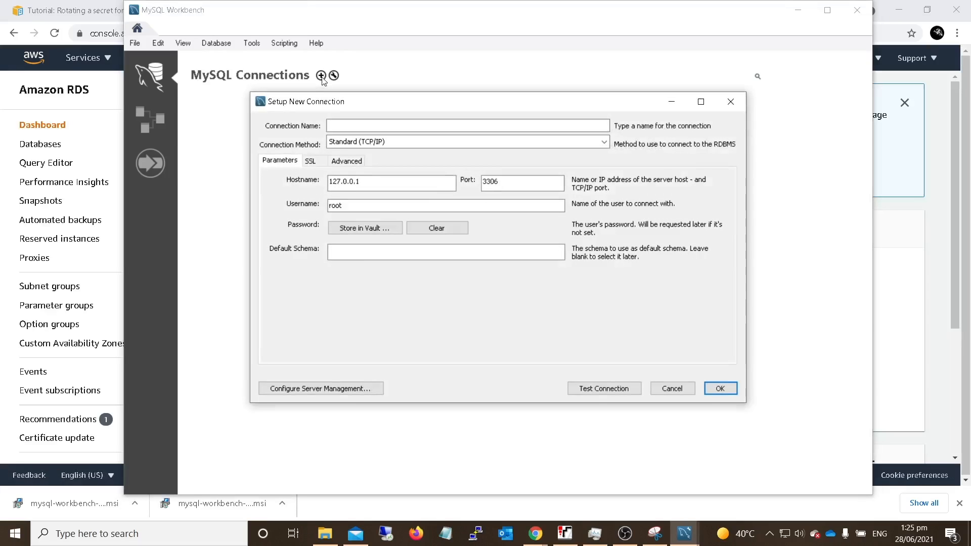
pyautogui.click(354, 122)
pyautogui.write('database-test')
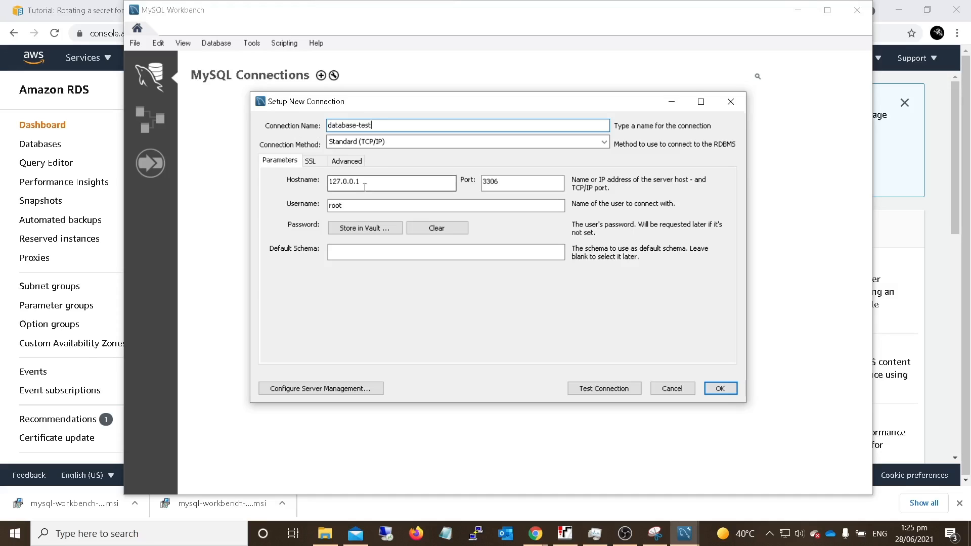
# - Copy the endpoint of database-test from its RDS connectivity details and use it as the new connection's hostname
pyautogui.moveTo(365, 184); pyautogui.dragTo(350, 185)
pyautogui.click(935, 210)
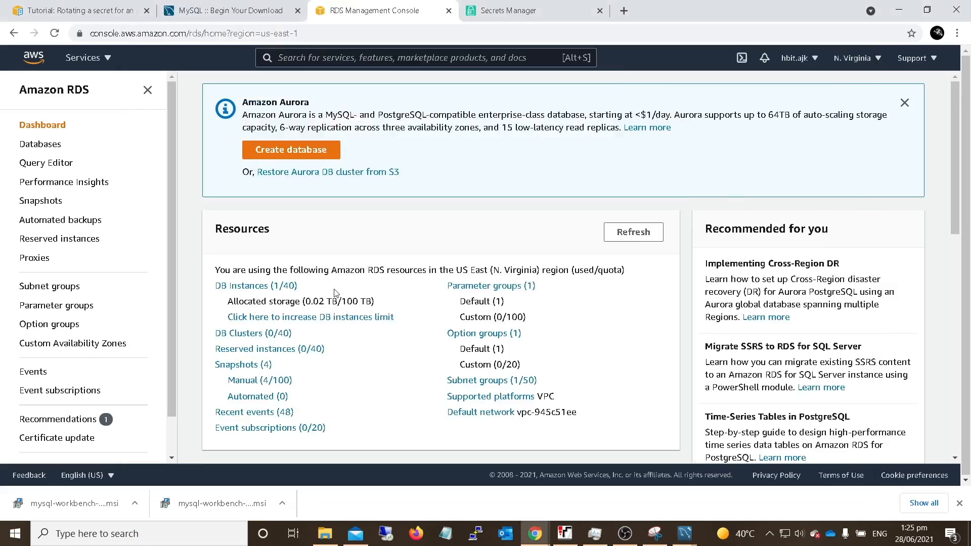
pyautogui.click(255, 288)
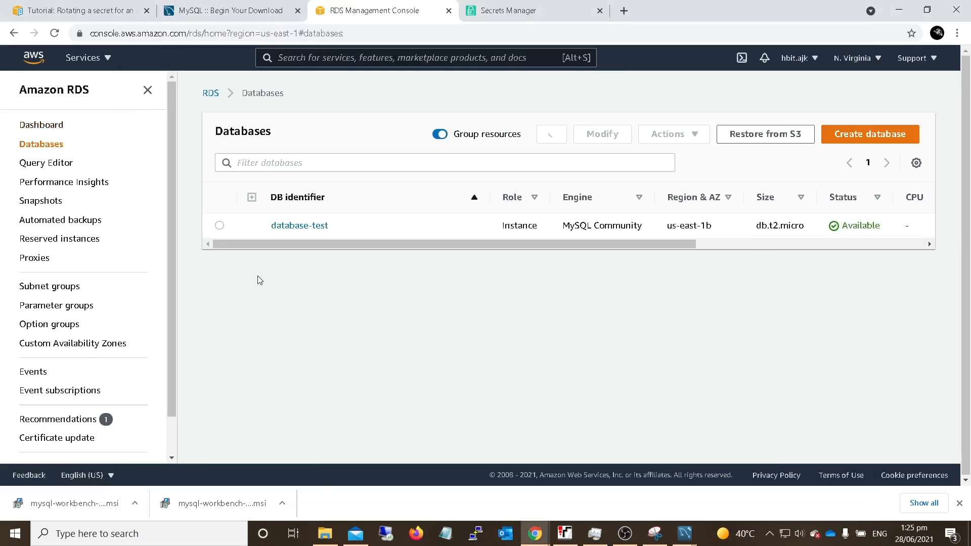
pyautogui.click(290, 225)
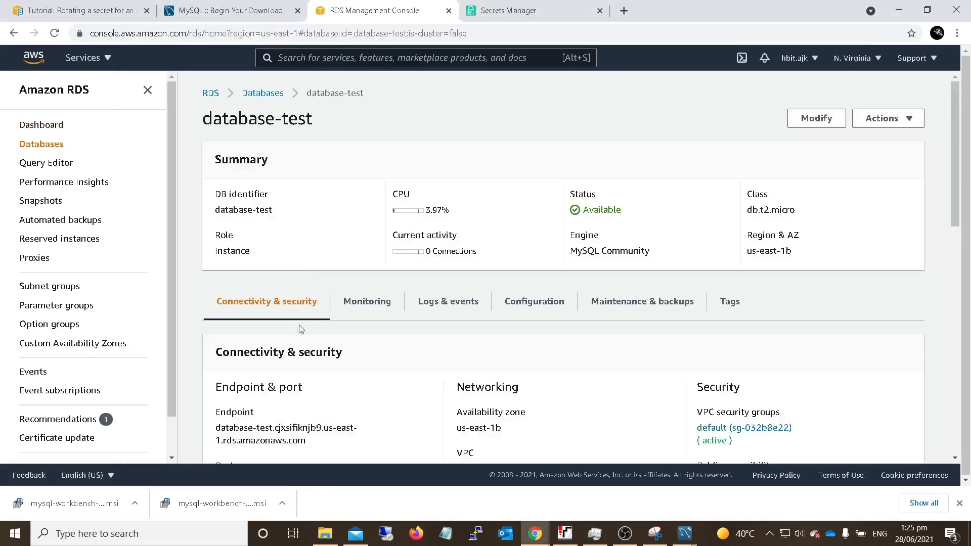
pyautogui.moveTo(218, 425); pyautogui.dragTo(323, 455)
pyautogui.hotkey('ctrl', 'c')
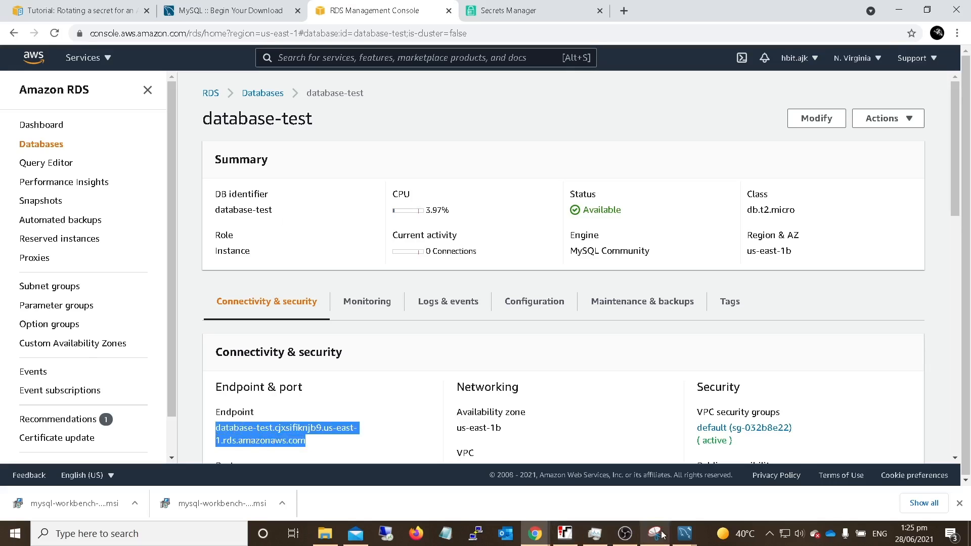
pyautogui.click(685, 533)
pyautogui.click(751, 474)
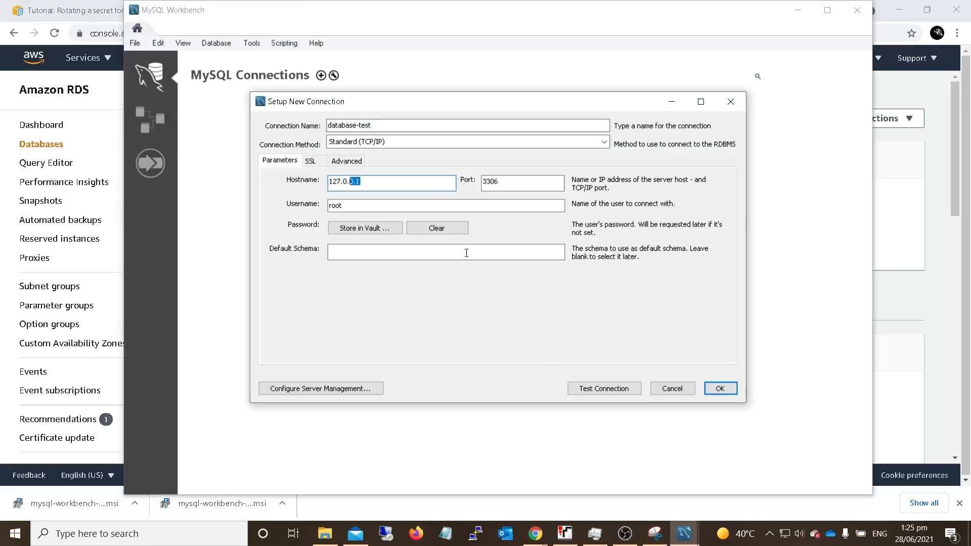
pyautogui.moveTo(419, 185); pyautogui.dragTo(308, 185)
pyautogui.hotkey('ctrl', 'v')
# - Set the connection's username to admin and save the new connection
pyautogui.doubleClick(335, 205)
pyautogui.write('a')
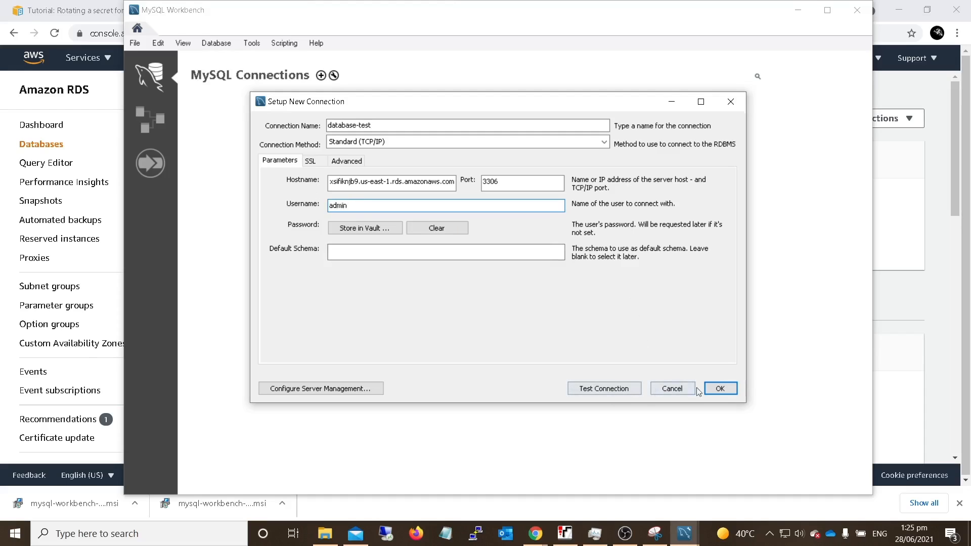
pyautogui.click(713, 388)
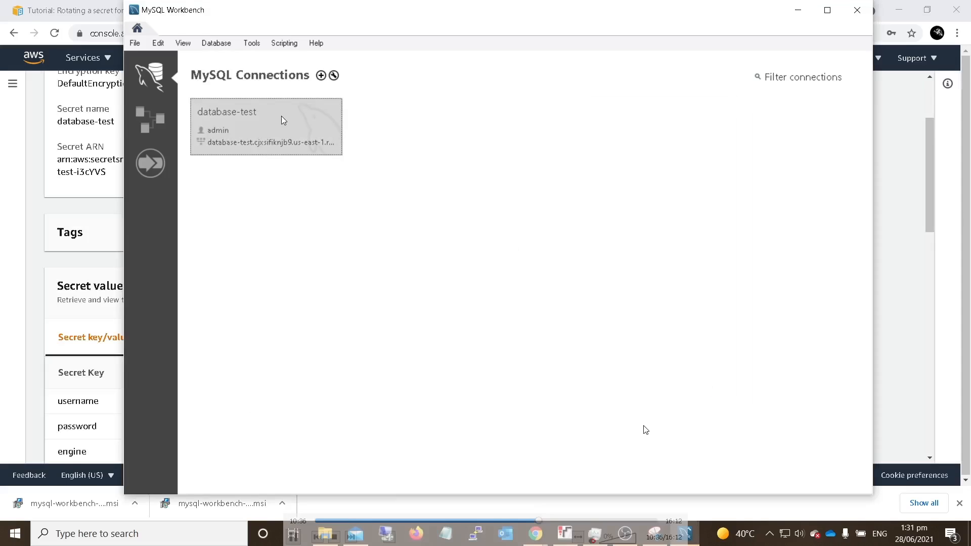
# - Try to open the database-test connection with the pasted database password
pyautogui.click(284, 120)
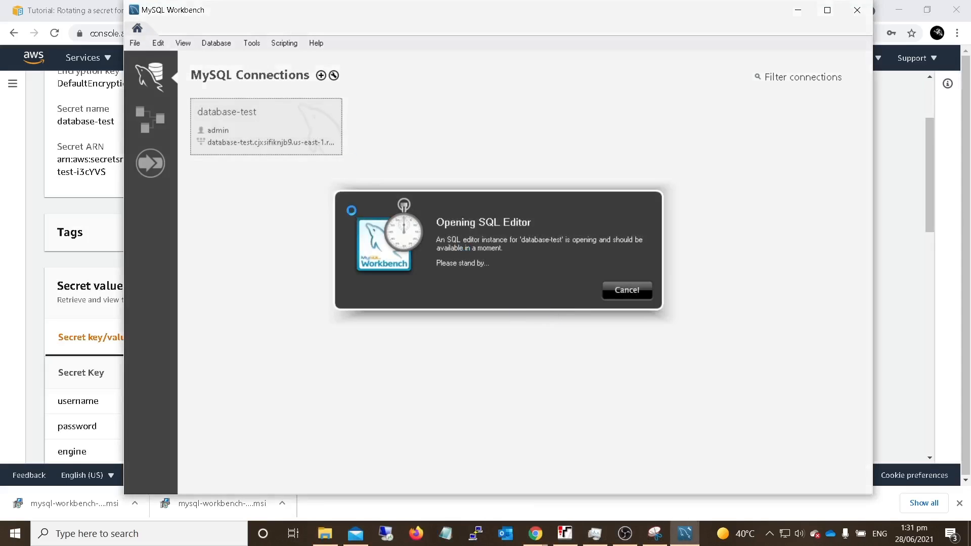
pyautogui.hotkey('ctrl', 'v')
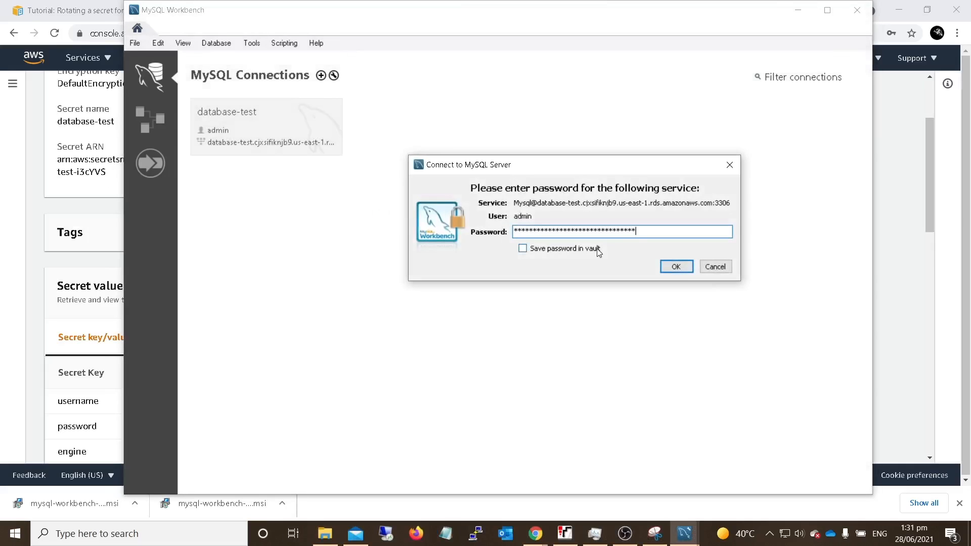
pyautogui.click(677, 267)
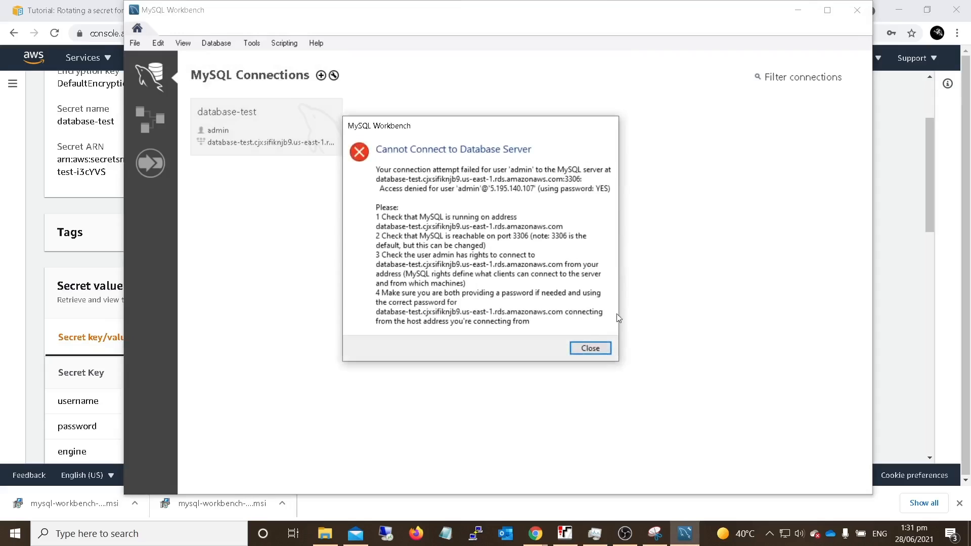
pyautogui.click(591, 349)
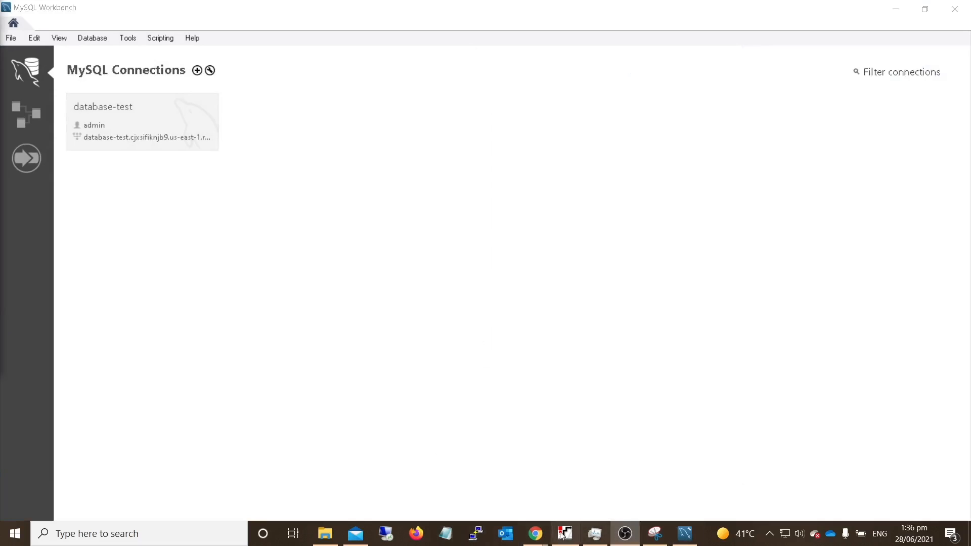
# - Connect to database-test in MySQL Workbench by entering the admin user's password
pyautogui.moveTo(537, 525)
pyautogui.click(504, 485)
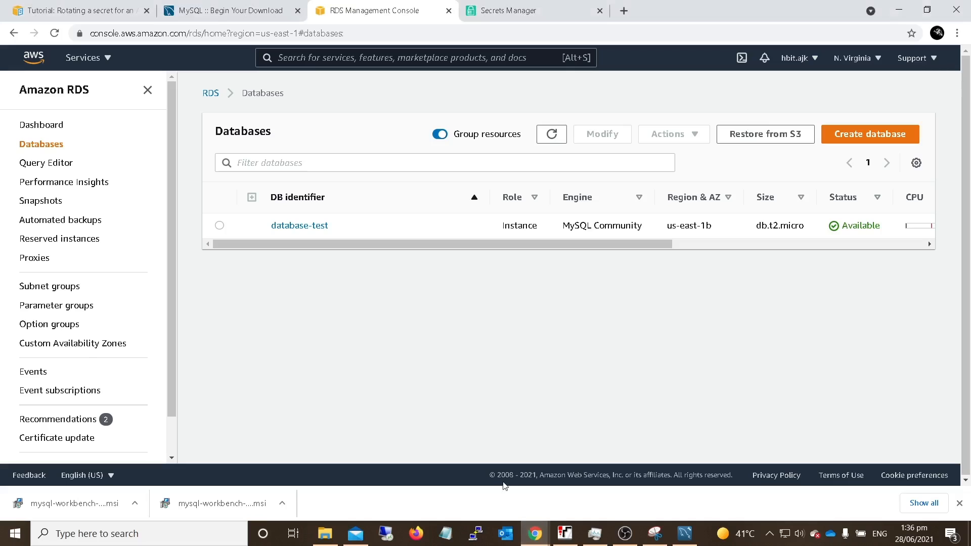
pyautogui.hotkey('alt', 'Tab')
pyautogui.doubleClick(147, 108)
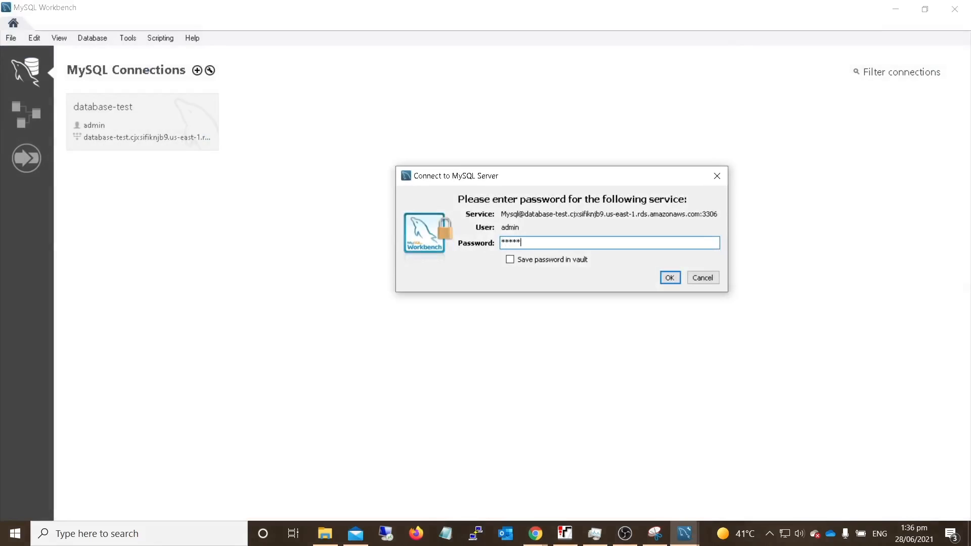
pyautogui.press('Return')
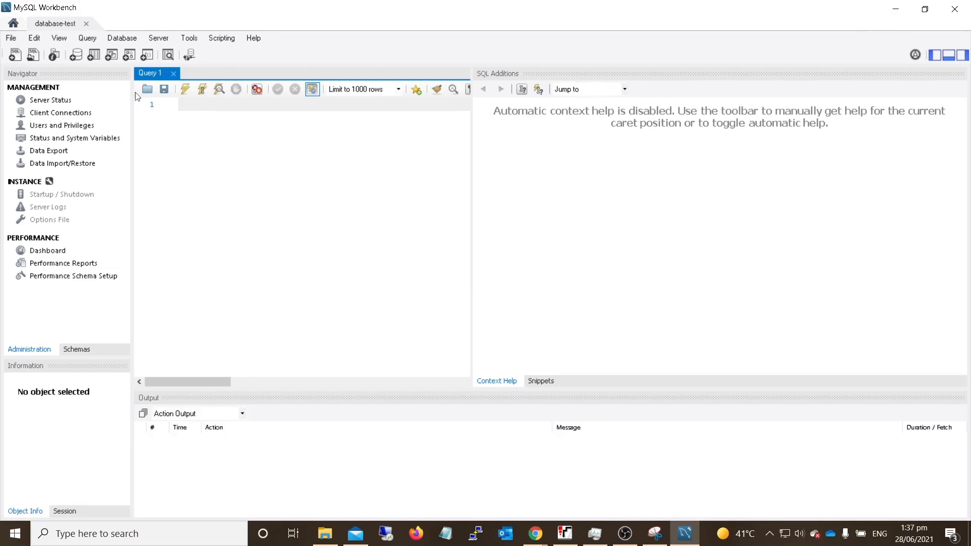
# - Switch to the AWS tutorial in the browser and read through to Step 4 on configuring rotation for the secret
pyautogui.click(896, 9)
pyautogui.click(105, 19)
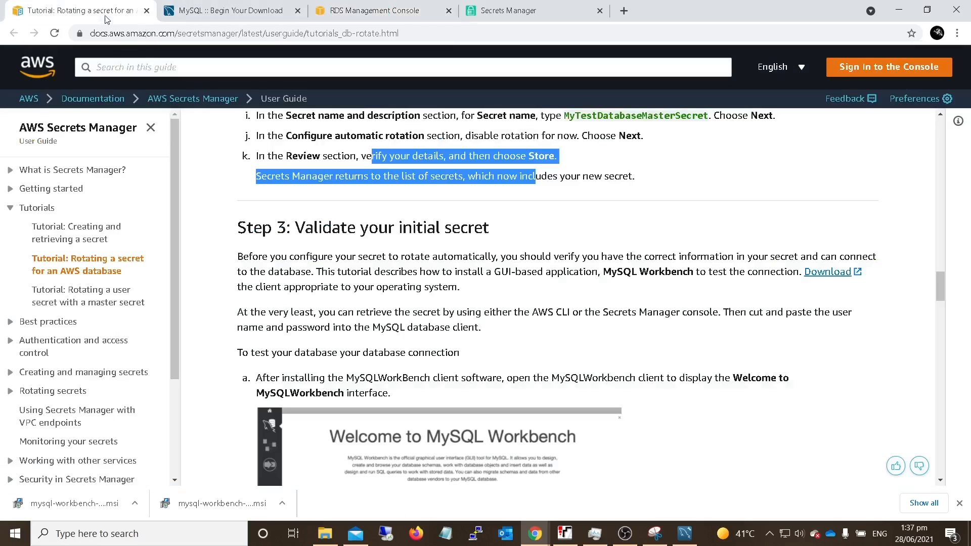
pyautogui.scroll(-10, 417, 296)
pyautogui.scroll(10, 444, 281)
pyautogui.scroll(-15, 445, 281)
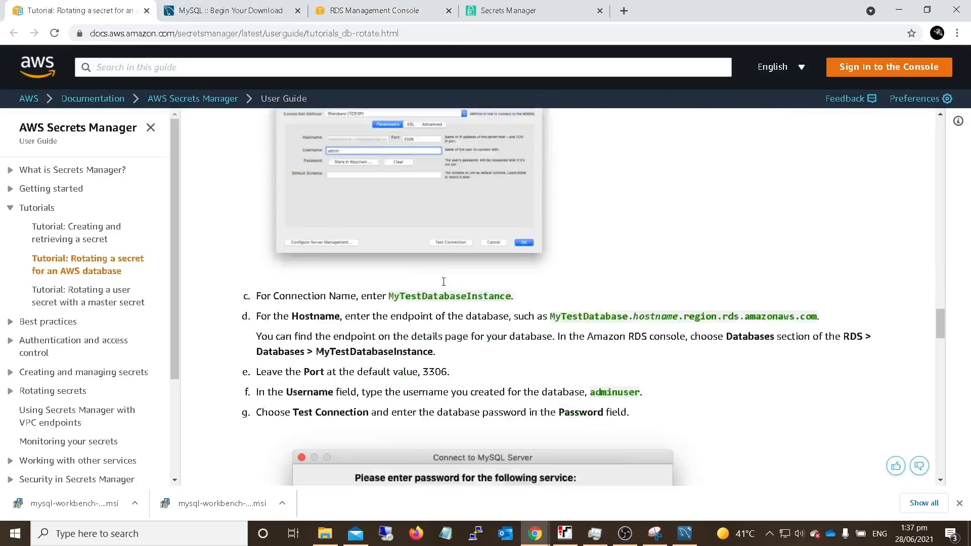
pyautogui.scroll(-9, 444, 281)
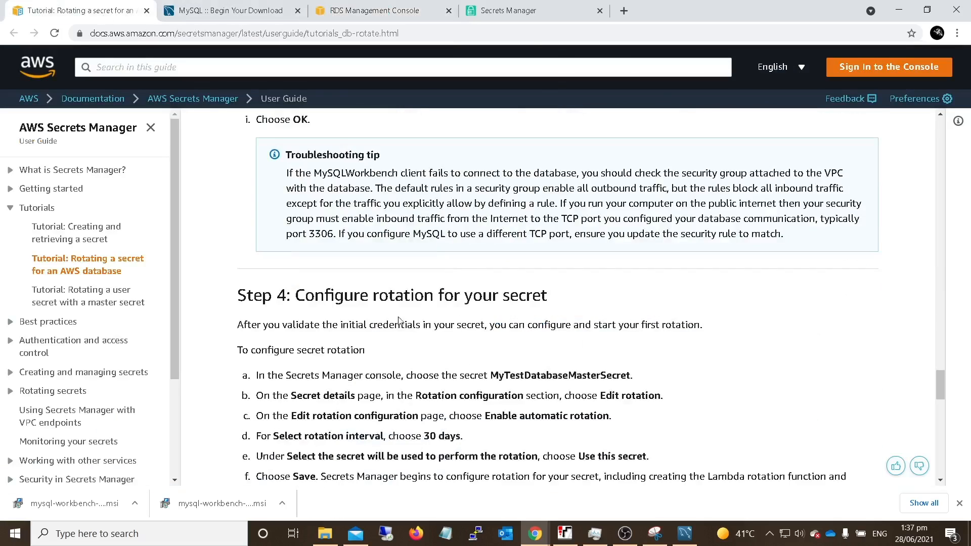
pyautogui.moveTo(419, 304); pyautogui.dragTo(573, 304)
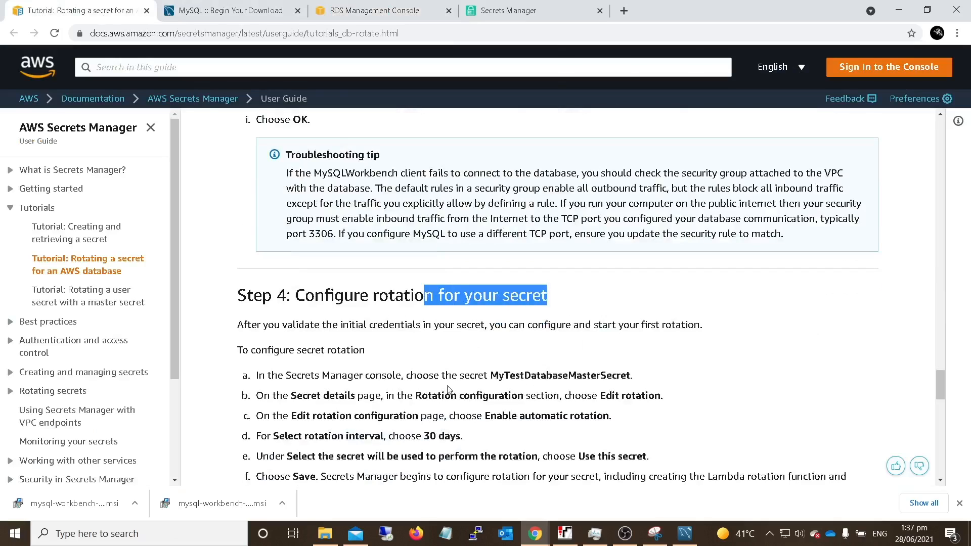
# - Open the database-test secret from the Secrets Manager secrets list and retrieve its secret value
pyautogui.click(533, 14)
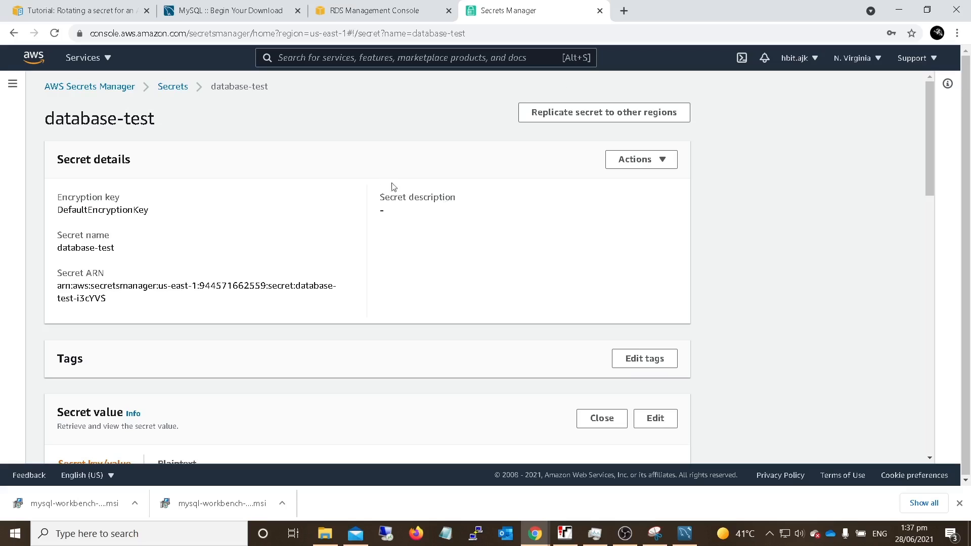
pyautogui.click(172, 87)
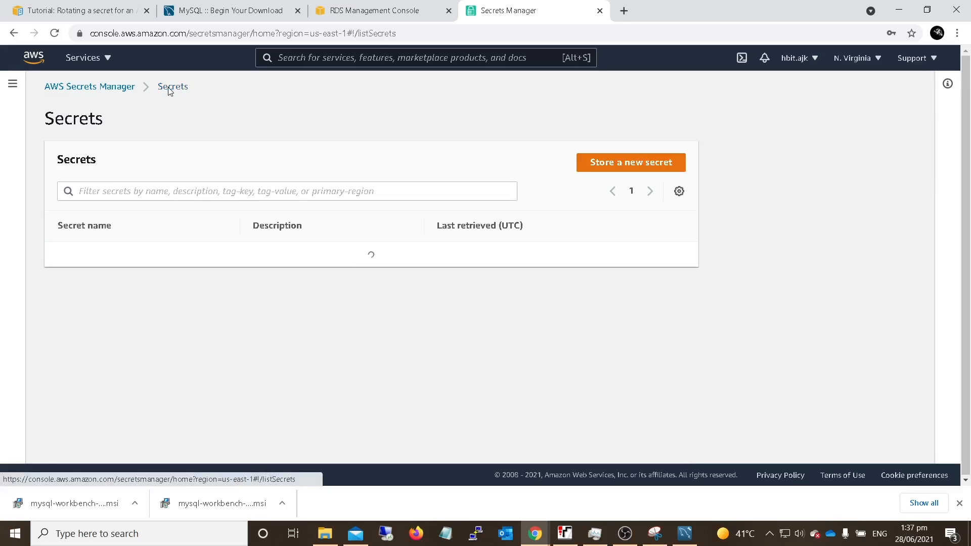
pyautogui.click(75, 255)
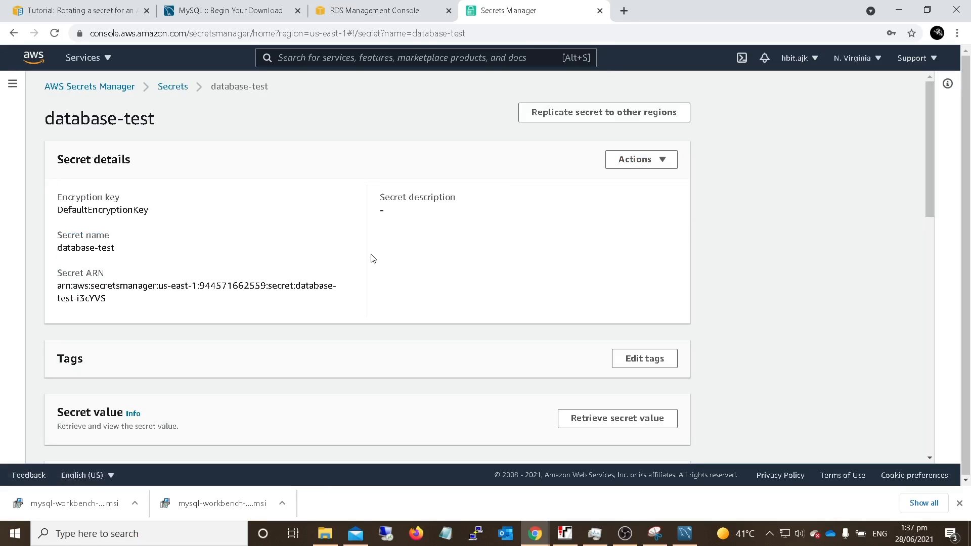
pyautogui.scroll(-1, 388, 264)
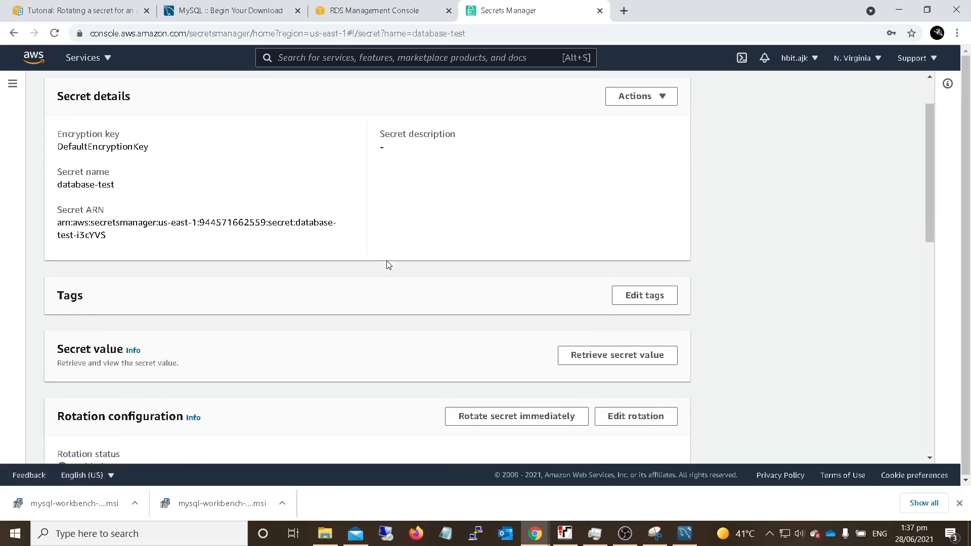
pyautogui.click(615, 360)
pyautogui.scroll(-1, 614, 361)
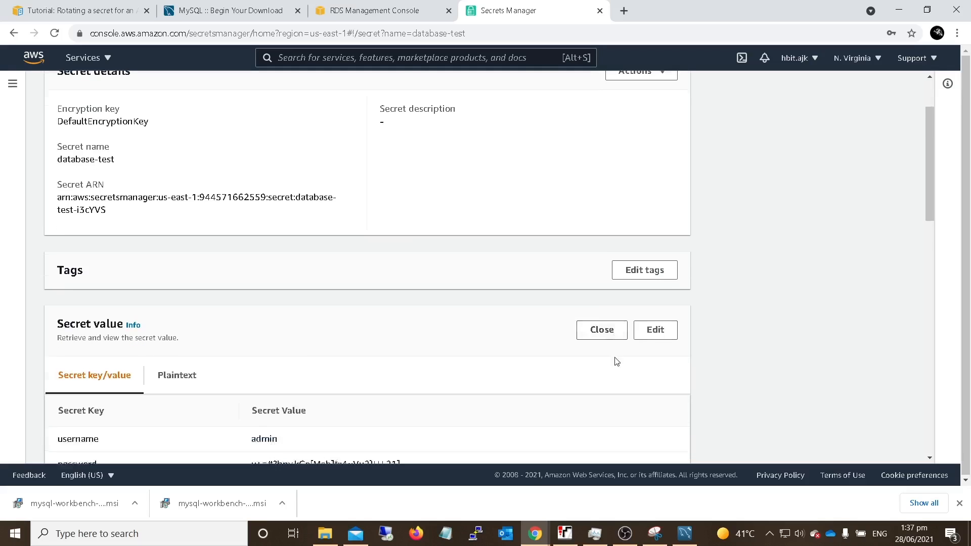
pyautogui.scroll(-3, 418, 337)
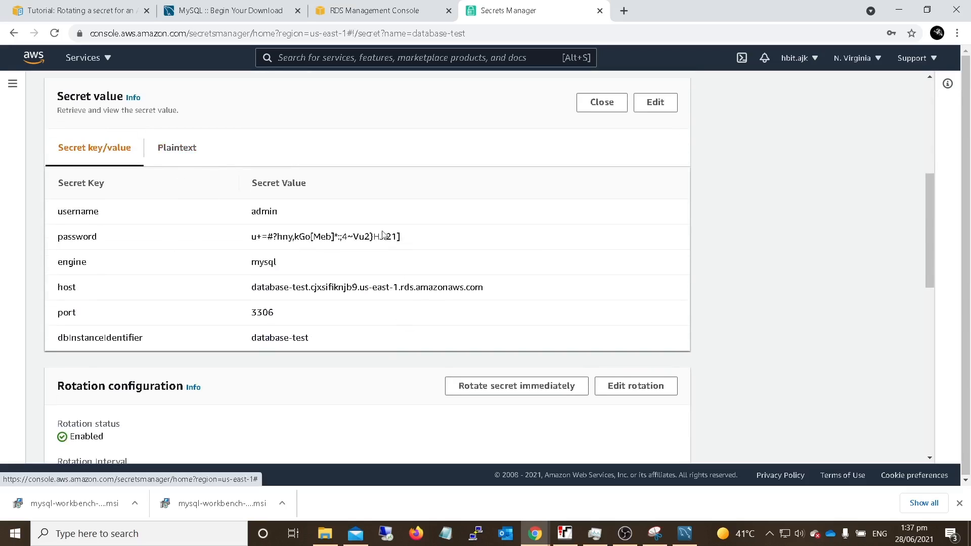
# - Examine the secret's host, password, port and database instance identifier
pyautogui.moveTo(258, 288); pyautogui.dragTo(377, 292)
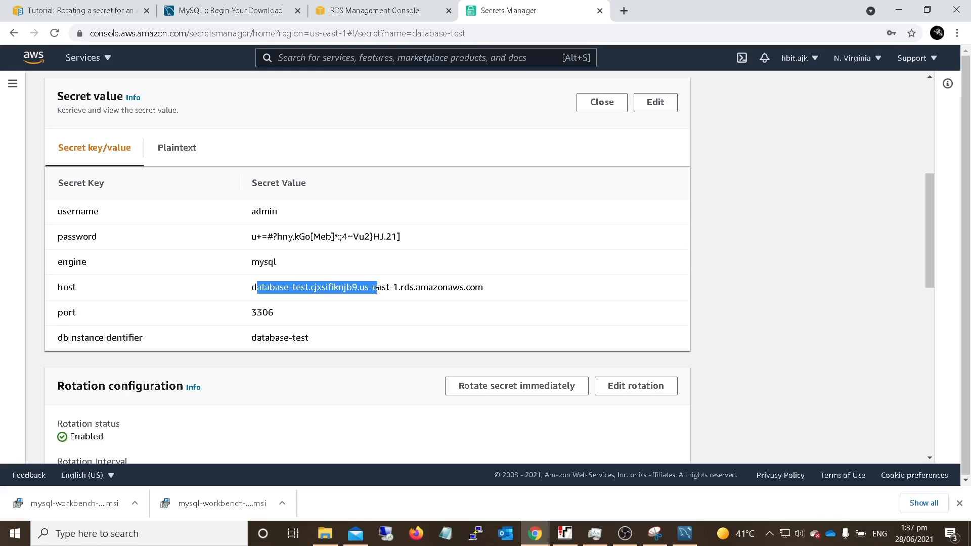
pyautogui.moveTo(251, 238); pyautogui.dragTo(396, 247)
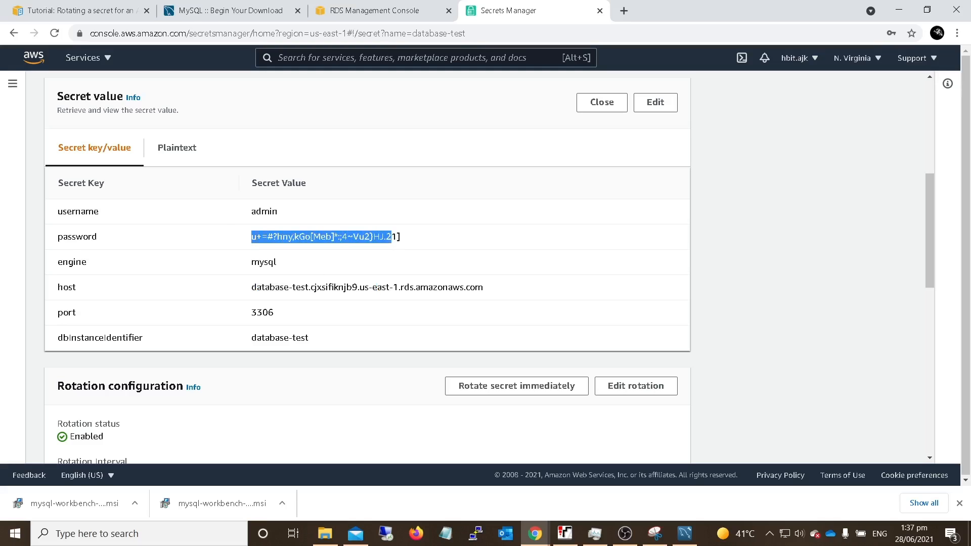
pyautogui.doubleClick(256, 317)
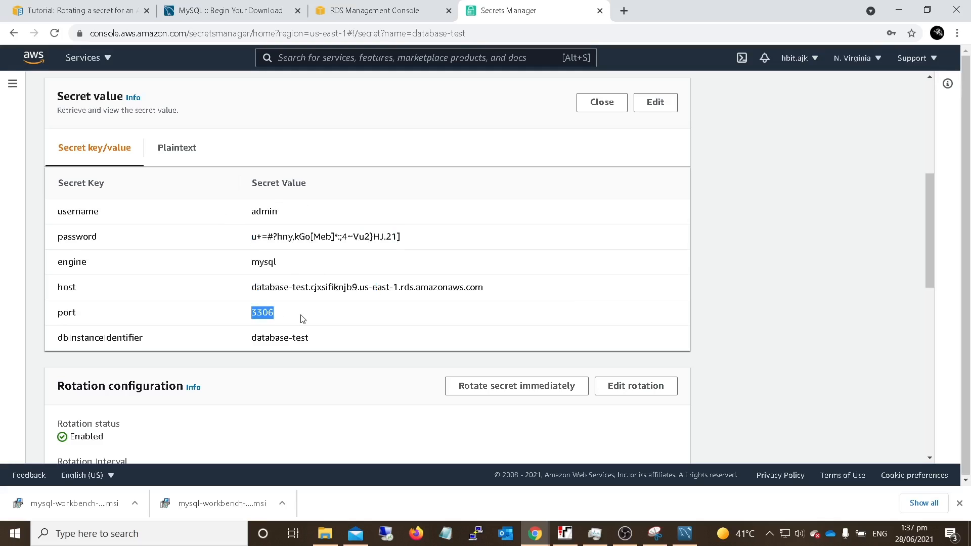
pyautogui.doubleClick(282, 338)
pyautogui.click(354, 349)
# - Switch to MySQL Workbench, close the open database-test session and delete the saved database-test connection
pyautogui.click(685, 534)
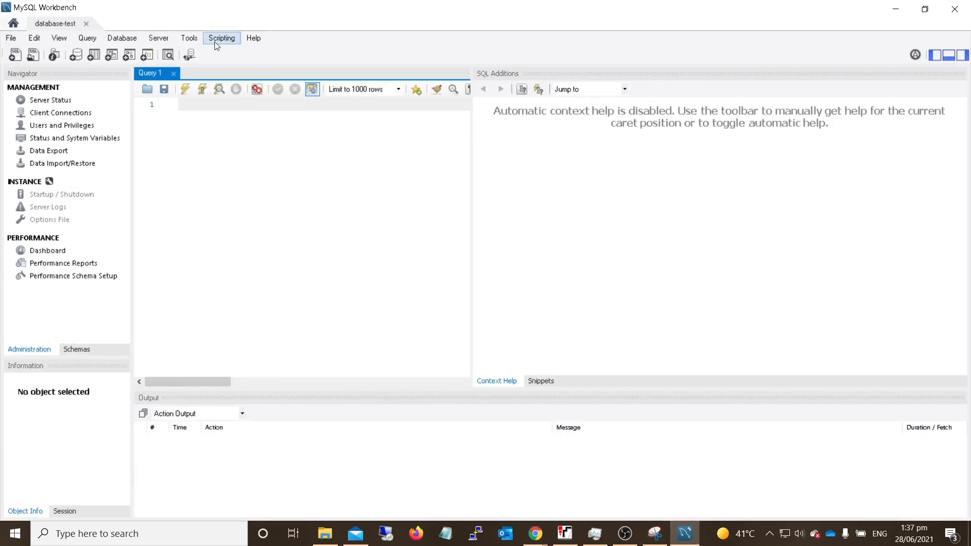
pyautogui.click(89, 24)
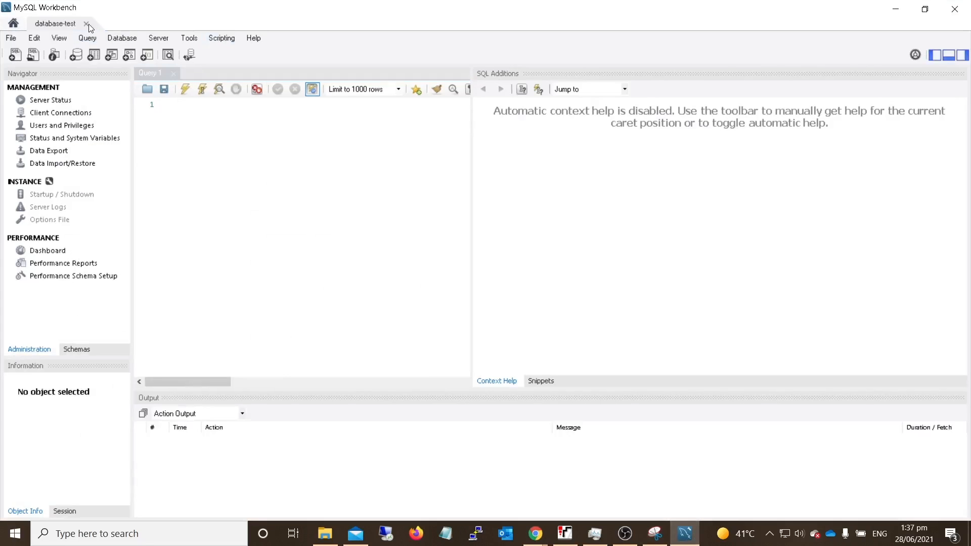
pyautogui.rightClick(181, 111)
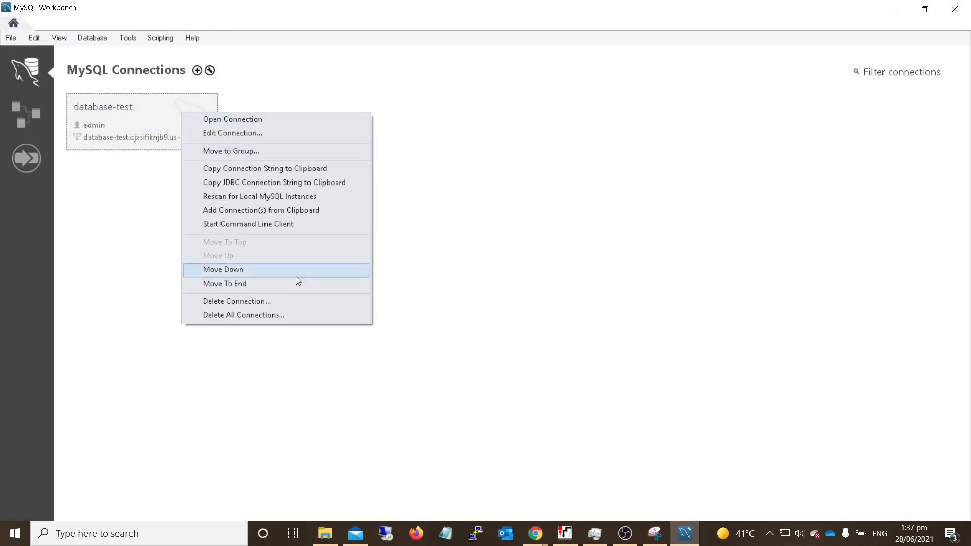
pyautogui.click(259, 302)
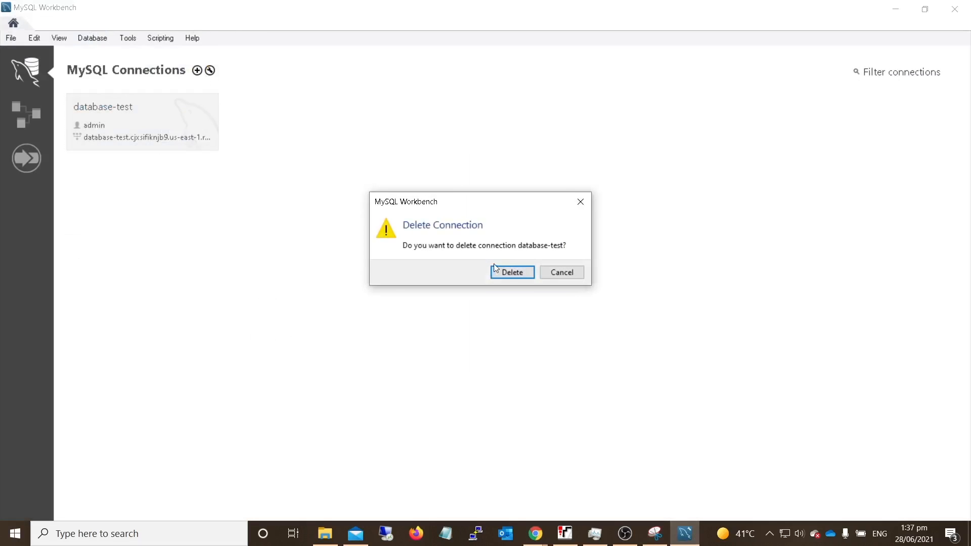
pyautogui.click(508, 276)
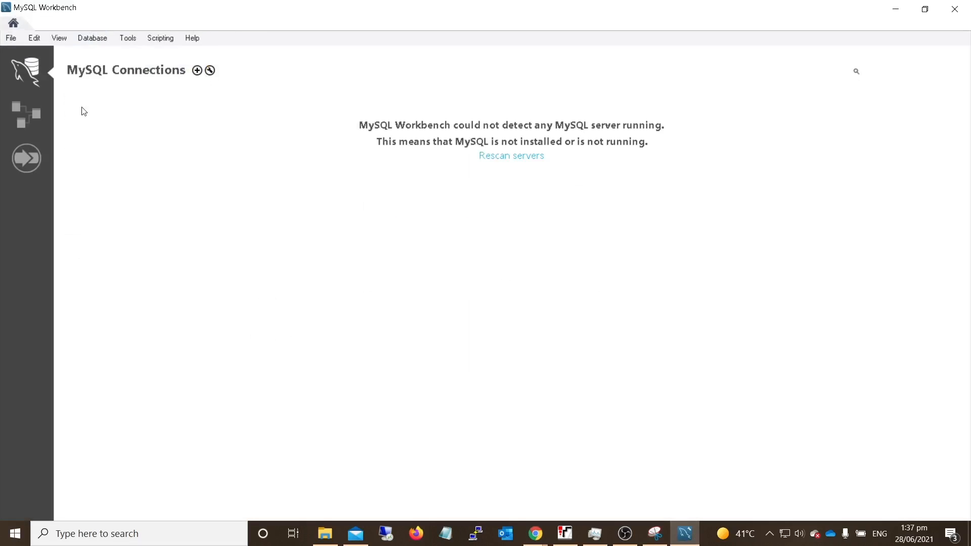
# - Start a new MySQL connection and name it database-test, copied from the secret's database instance identifier
pyautogui.click(196, 70)
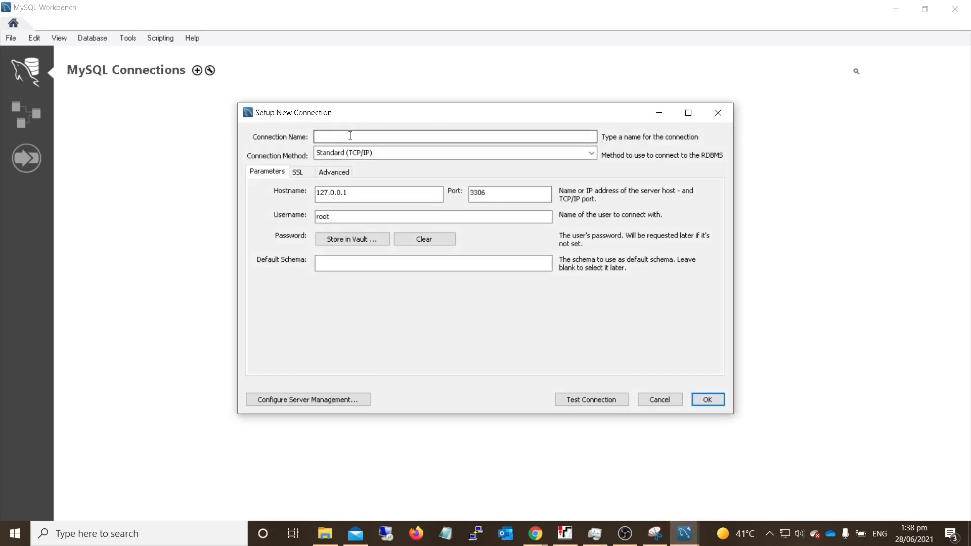
pyautogui.click(535, 533)
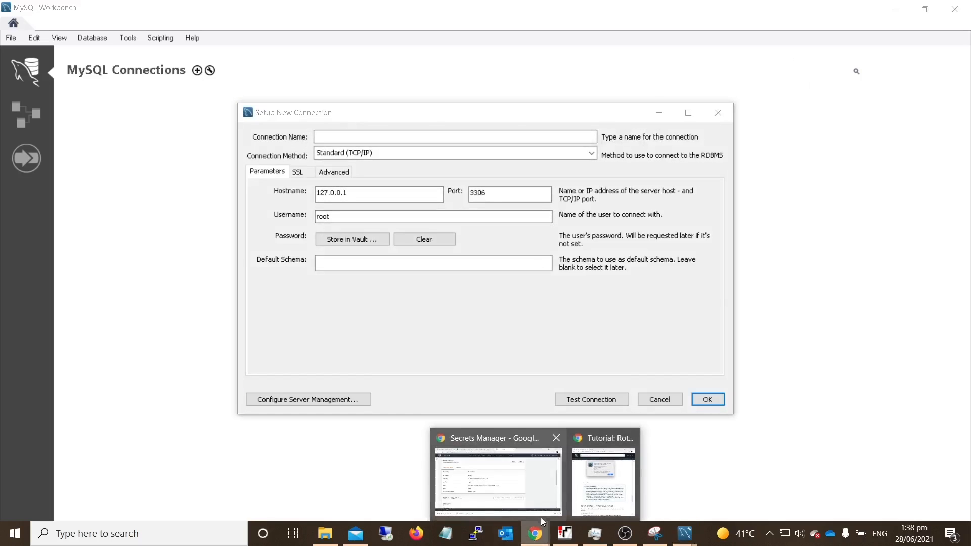
pyautogui.click(539, 484)
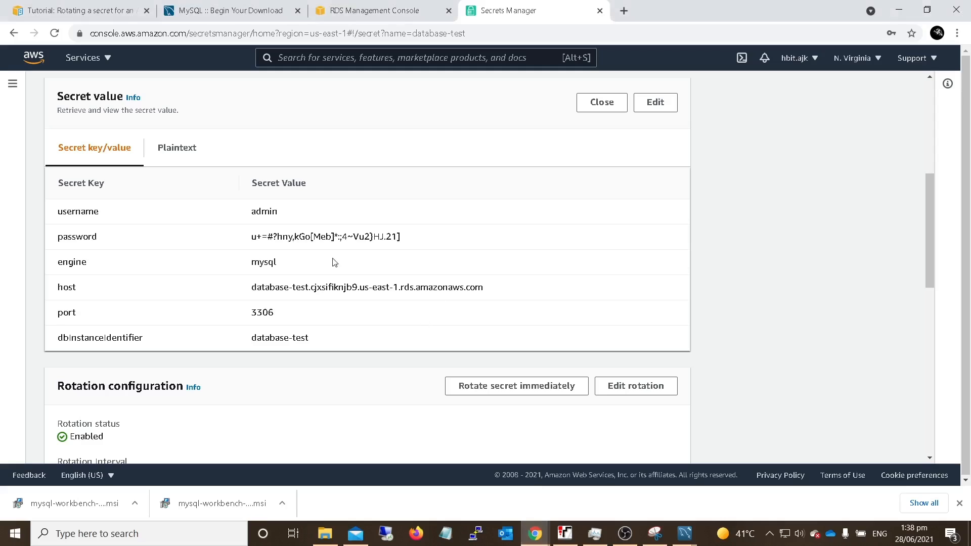
pyautogui.moveTo(313, 344); pyautogui.dragTo(252, 339)
pyautogui.hotkey('ctrl', 'c')
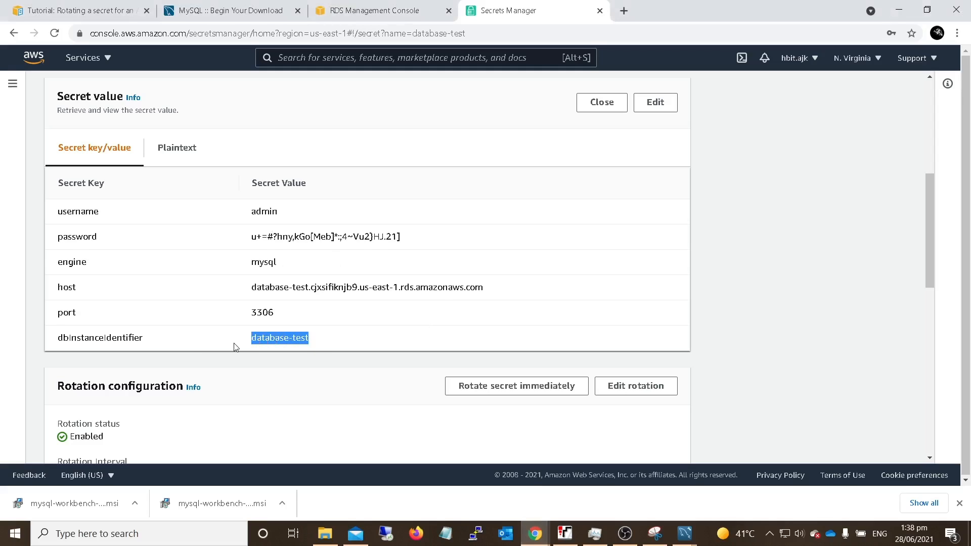
pyautogui.click(684, 533)
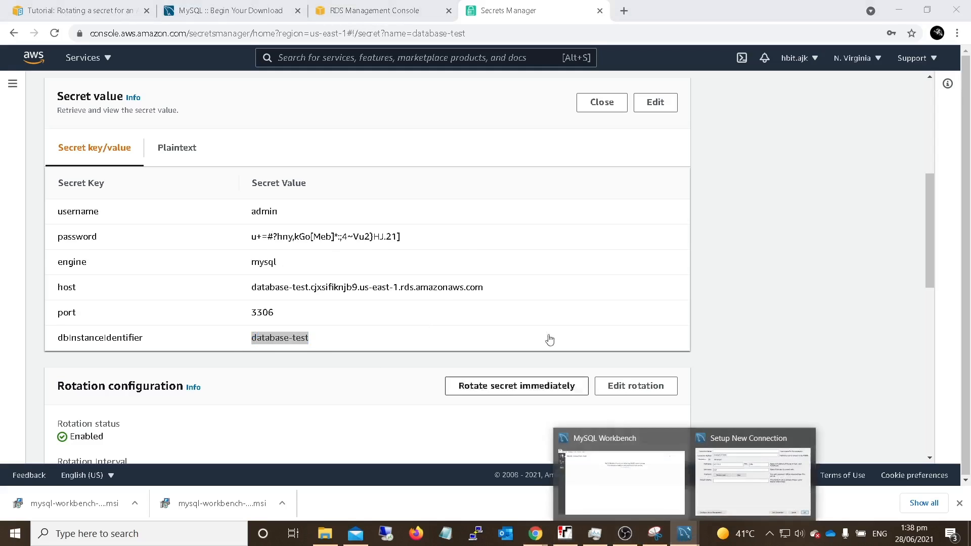
pyautogui.click(726, 481)
pyautogui.click(396, 135)
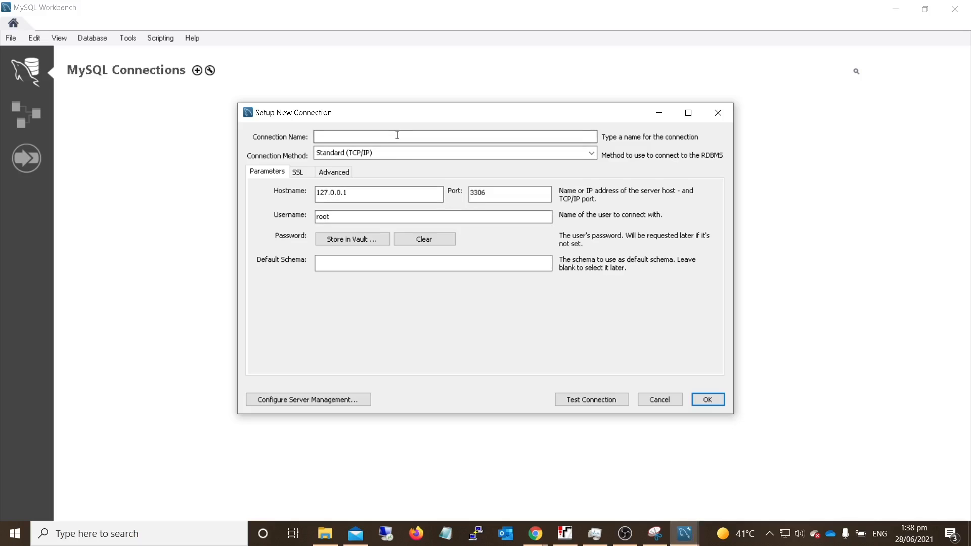
pyautogui.hotkey('ctrl', 'v')
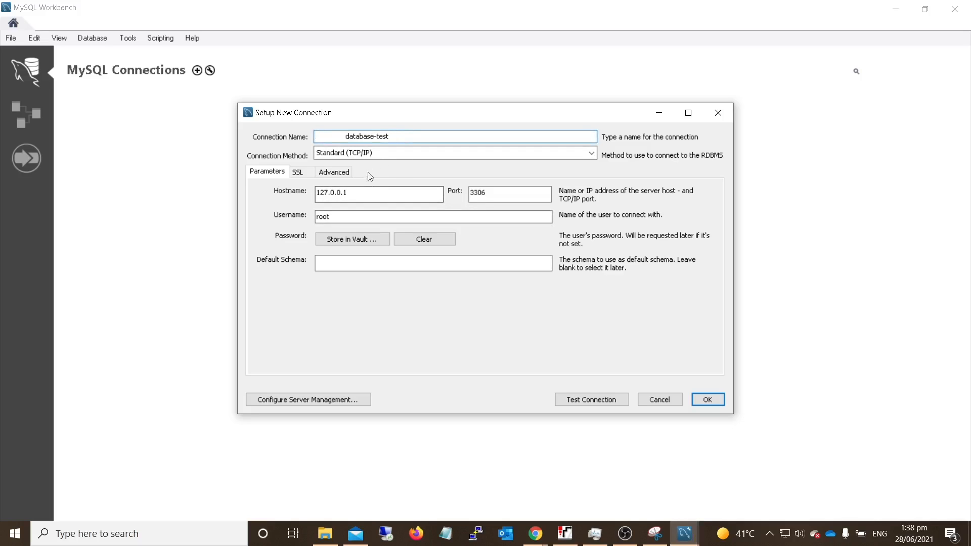
# - Set the new connection's hostname to the host value copied from the secret and its username to admin
pyautogui.click(526, 522)
pyautogui.click(498, 483)
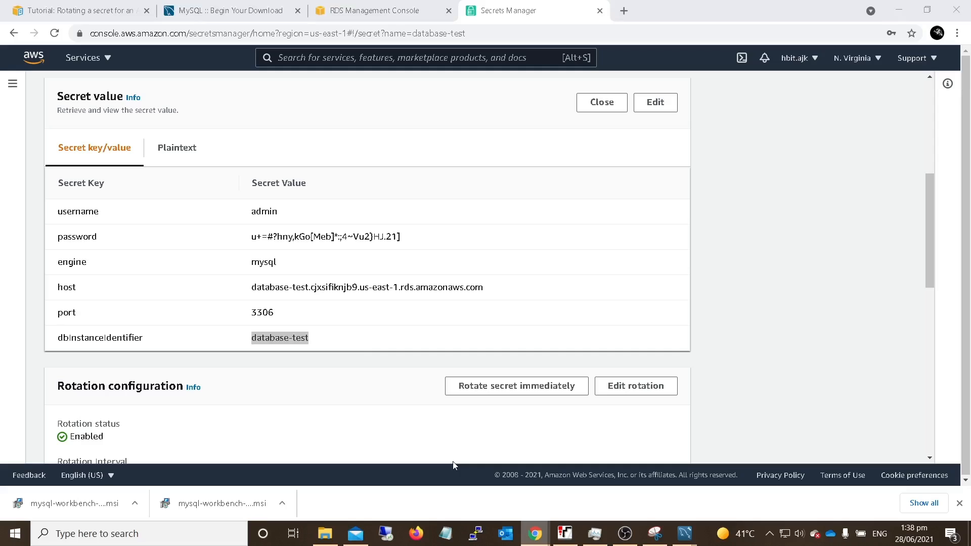
pyautogui.moveTo(251, 287); pyautogui.dragTo(484, 298)
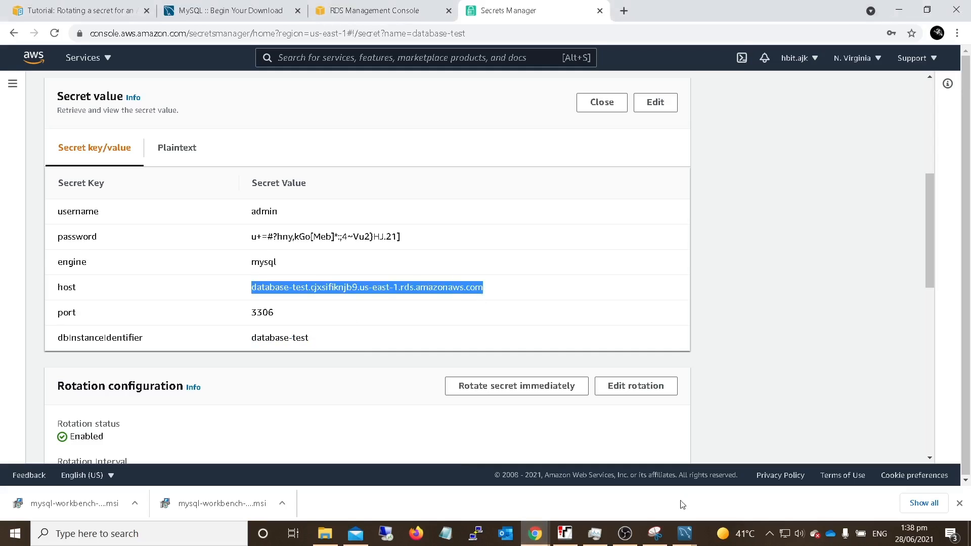
pyautogui.moveTo(678, 534)
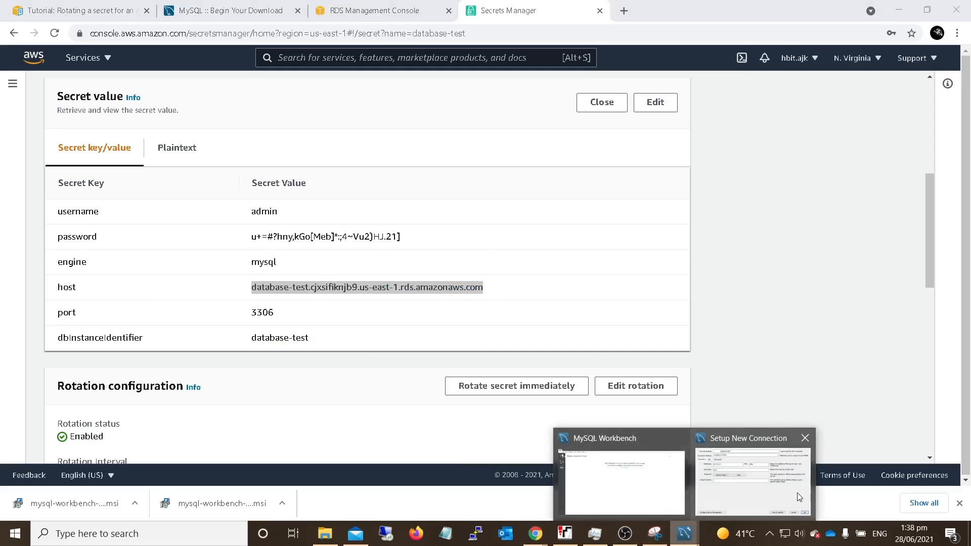
pyautogui.click(796, 493)
pyautogui.moveTo(440, 194); pyautogui.dragTo(256, 193)
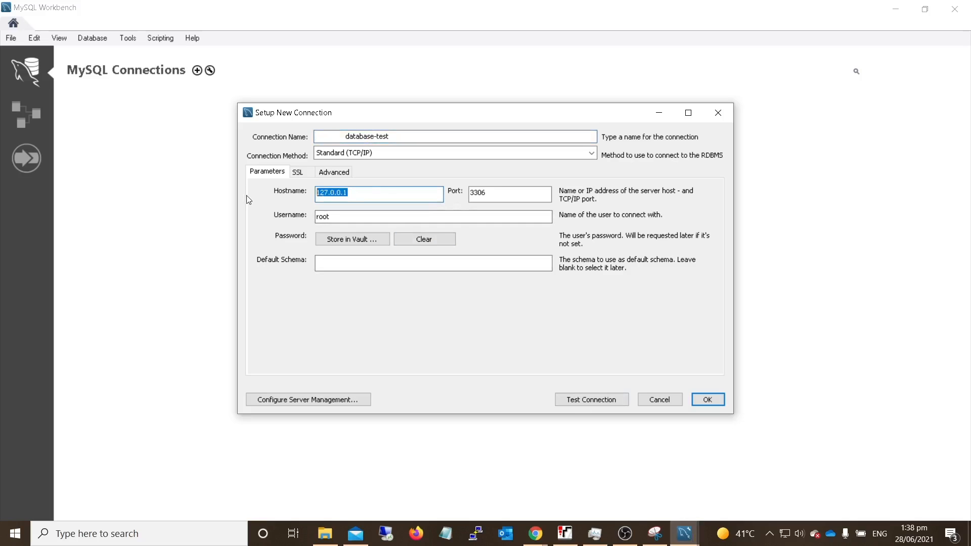
pyautogui.hotkey('ctrl', 'v')
pyautogui.moveTo(344, 221); pyautogui.dragTo(303, 224)
pyautogui.write('A')
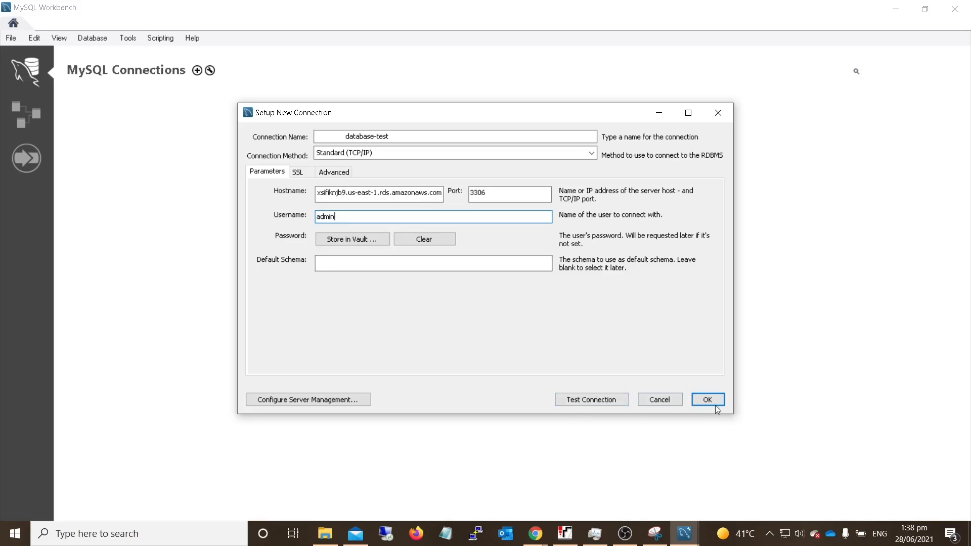
# - Try to test the new connection using the admin password copied from the secret's value
pyautogui.click(585, 403)
pyautogui.click(535, 533)
pyautogui.click(528, 500)
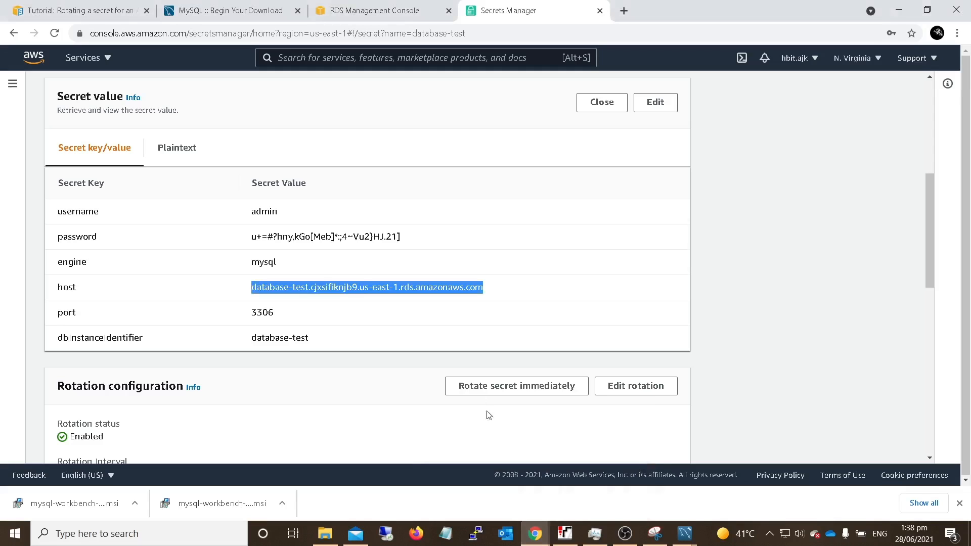
pyautogui.moveTo(402, 237); pyautogui.dragTo(246, 243)
pyautogui.click(685, 533)
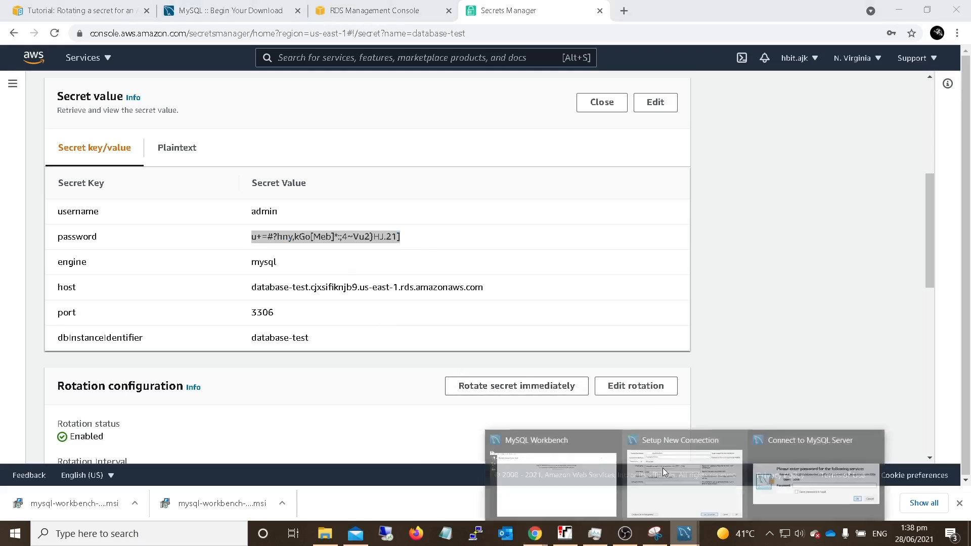
pyautogui.click(788, 497)
pyautogui.hotkey('ctrl', 'v')
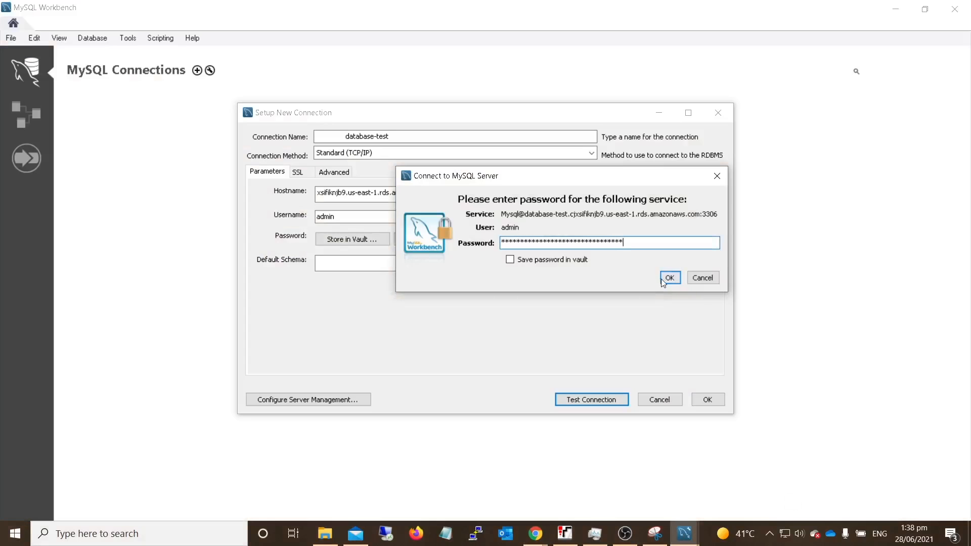
pyautogui.click(669, 278)
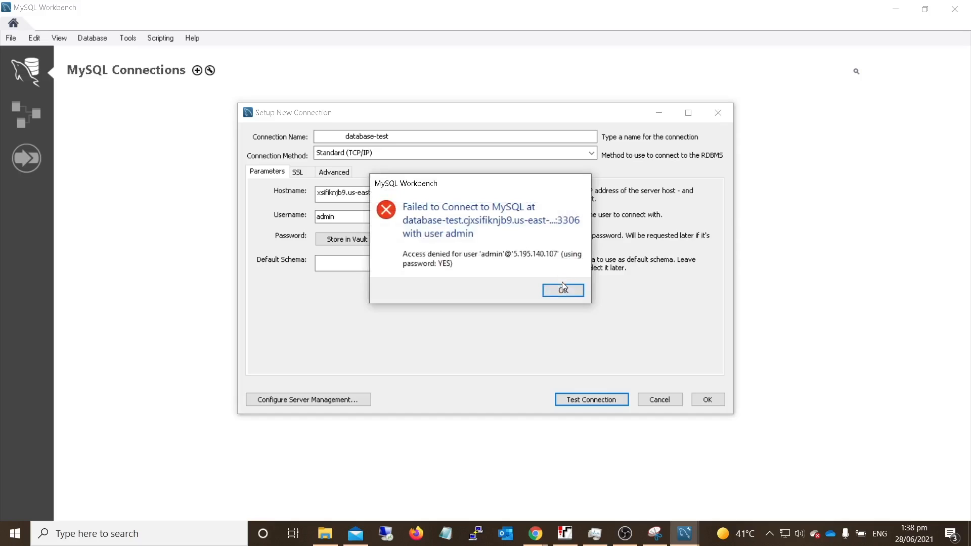
pyautogui.click(563, 290)
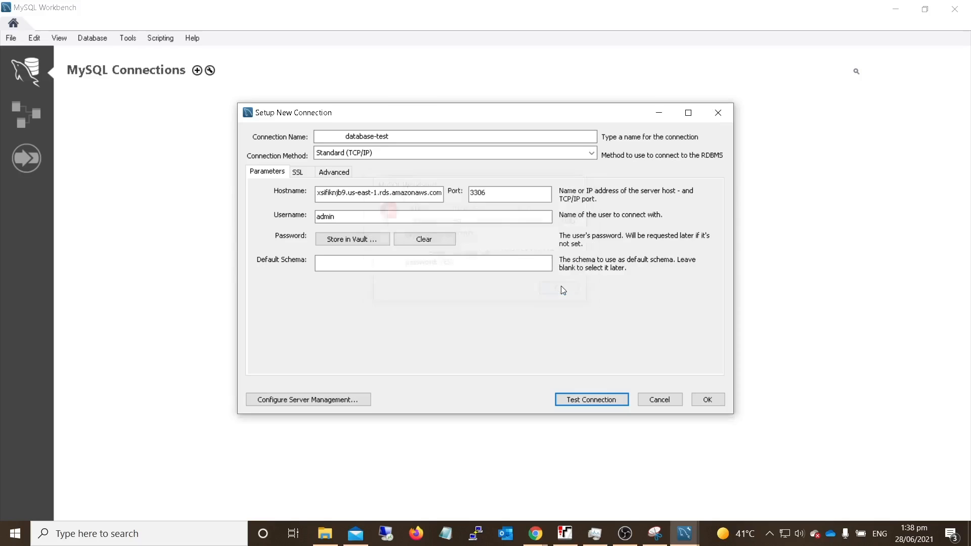
# - Remove the leading spaces from the connection name so it reads database-test, and save the new connection
pyautogui.click(389, 197)
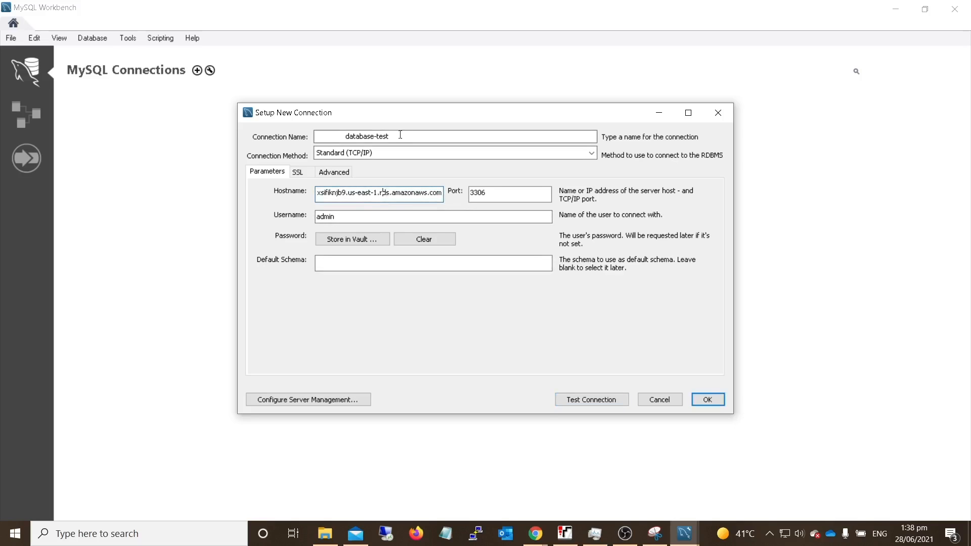
pyautogui.moveTo(346, 140); pyautogui.dragTo(329, 141)
pyautogui.press('BackSpace')
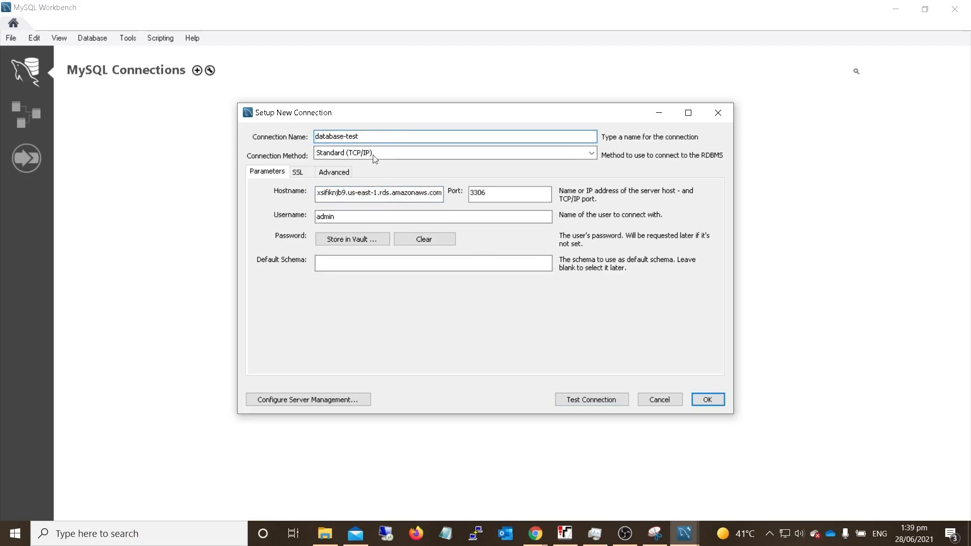
pyautogui.click(707, 399)
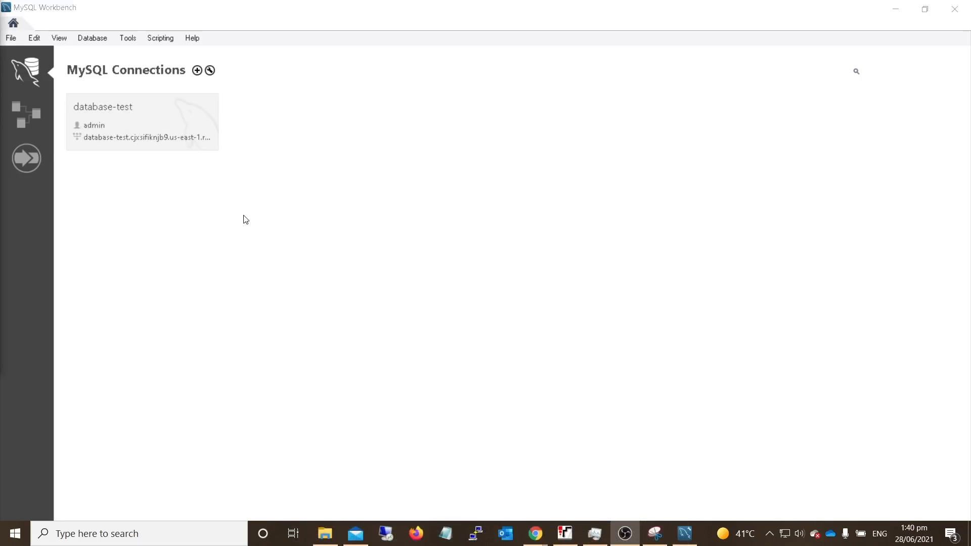
# - Open the saved database-test connection, entering the admin password copied from the secret's value
pyautogui.click(168, 133)
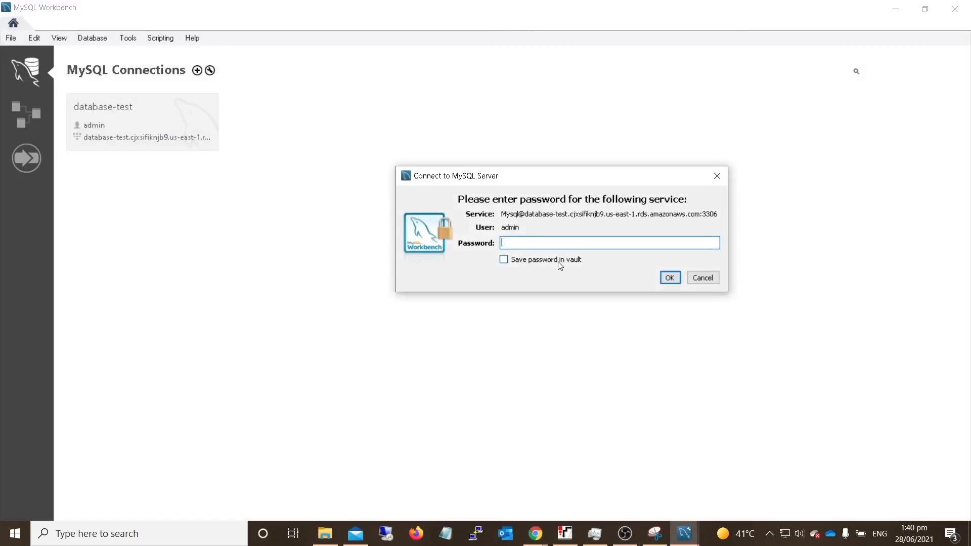
pyautogui.hotkey('ctrl', 'v')
pyautogui.click(671, 277)
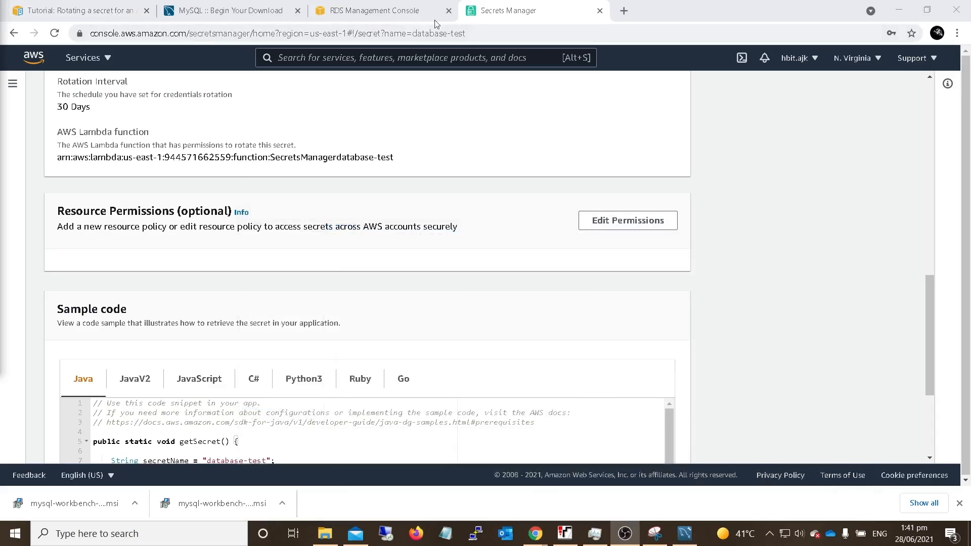
# - Switch to the database-test secret in AWS Secrets Manager and review its details and its secret value as key/value pairs
pyautogui.scroll(5, 398, 276)
pyautogui.scroll(7, 395, 279)
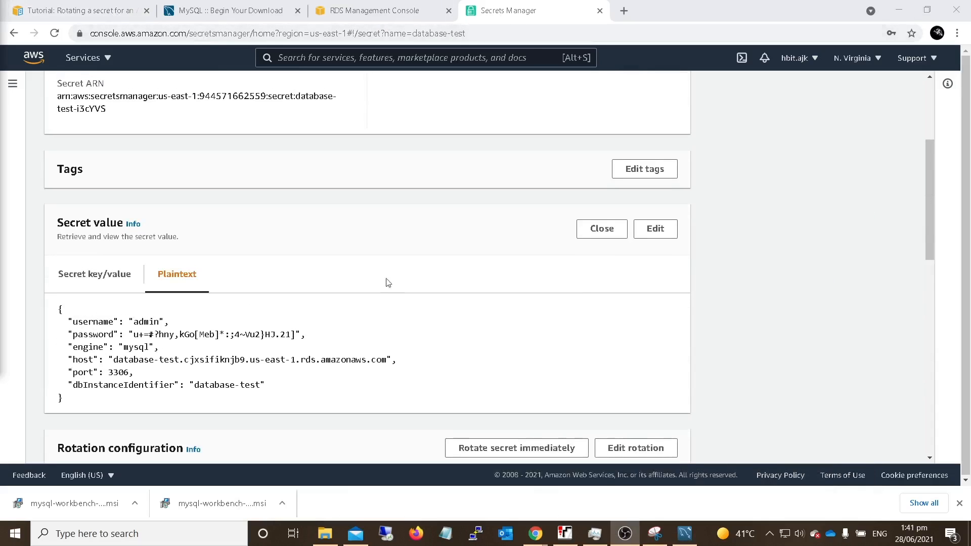
pyautogui.scroll(-3, 280, 403)
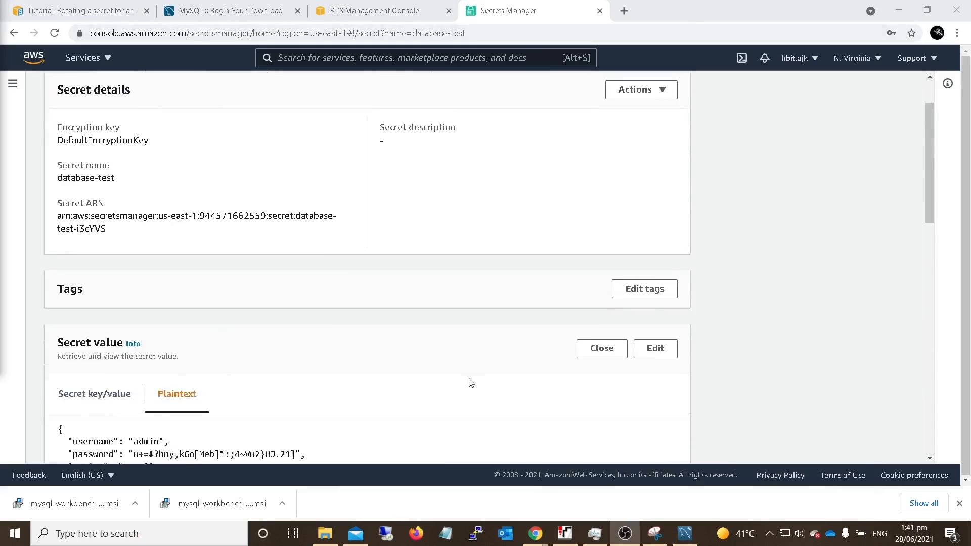
pyautogui.click(106, 344)
pyautogui.scroll(-4, 225, 262)
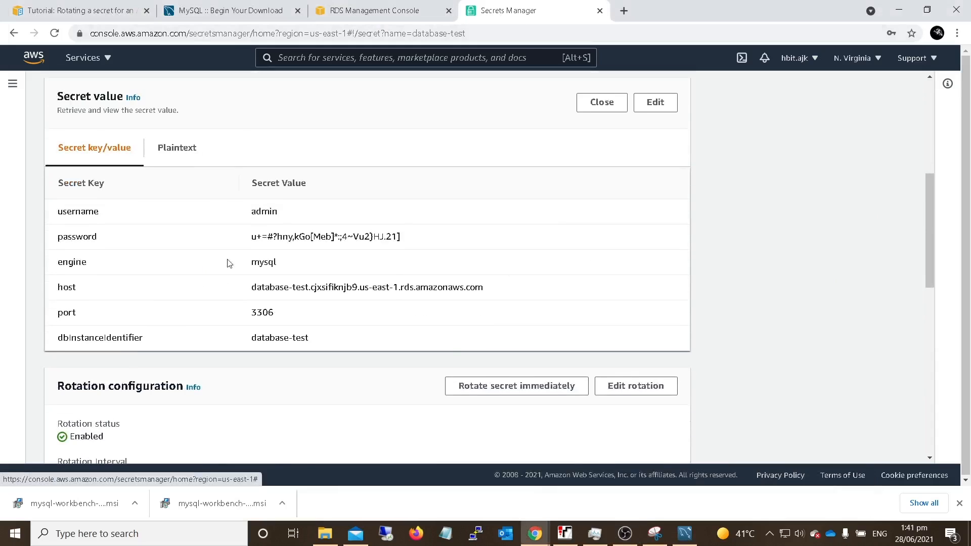
pyautogui.scroll(4, 434, 260)
pyautogui.scroll(2, 463, 303)
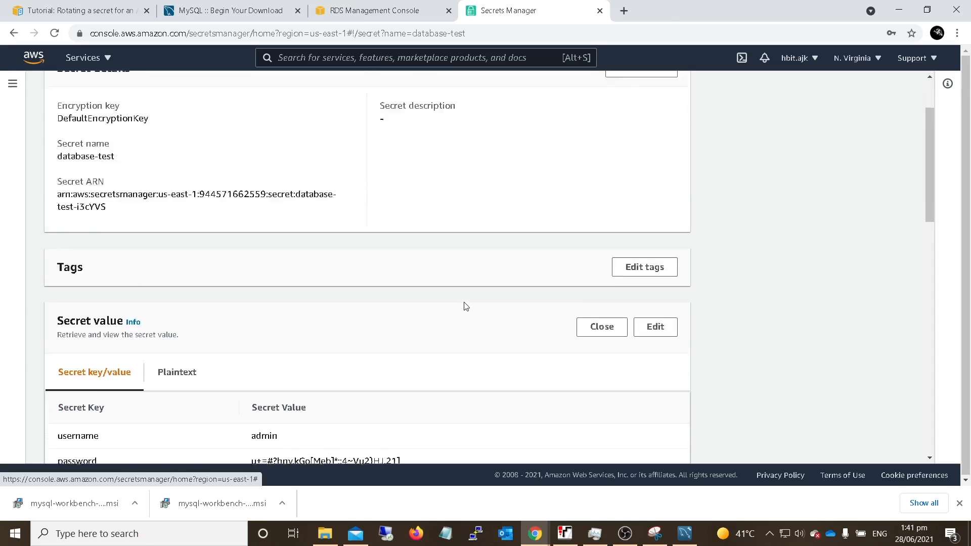
pyautogui.scroll(-1, 599, 343)
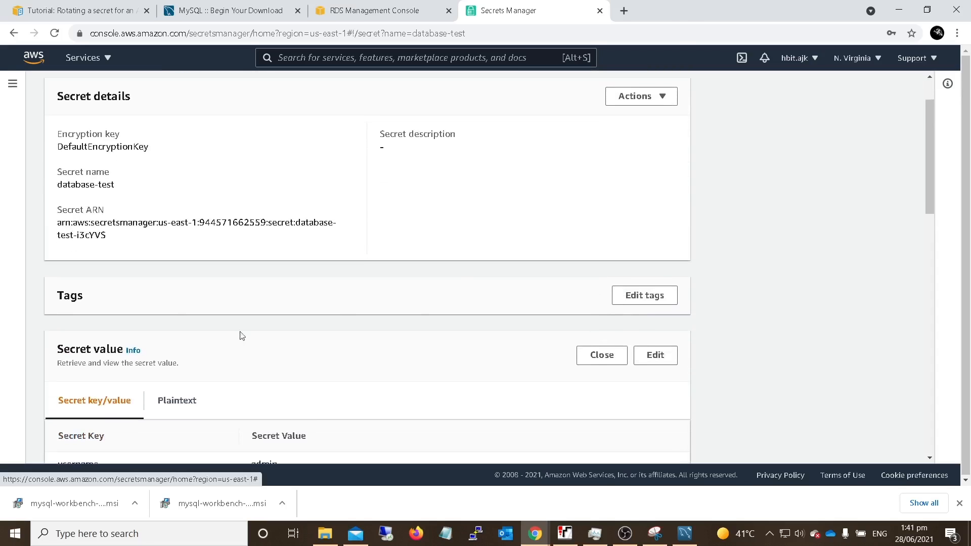
pyautogui.scroll(2, 354, 283)
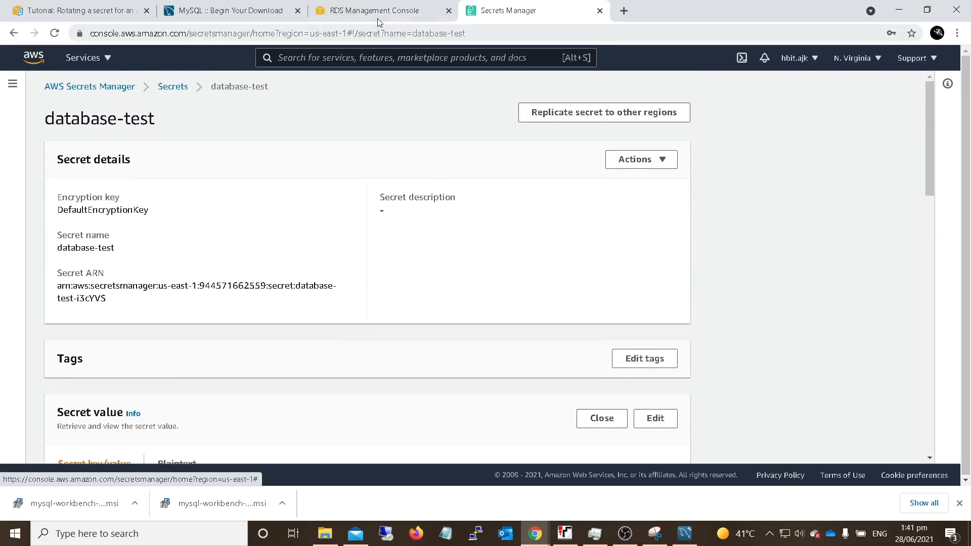
# - Read the AWS tutorial's instructions for verifying successful rotation and cleaning up, including how to delete the secret
pyautogui.click(76, 10)
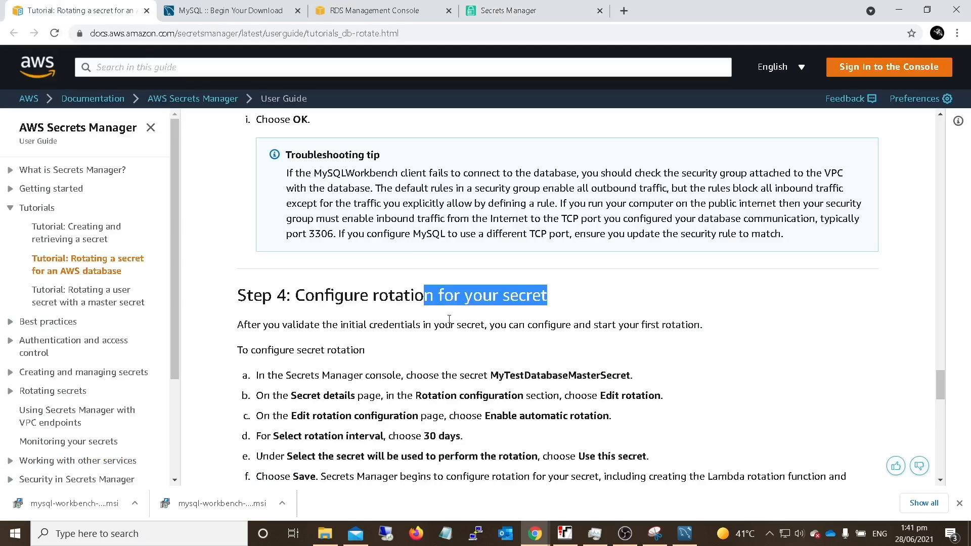
pyautogui.scroll(-5, 433, 312)
pyautogui.scroll(-3, 557, 334)
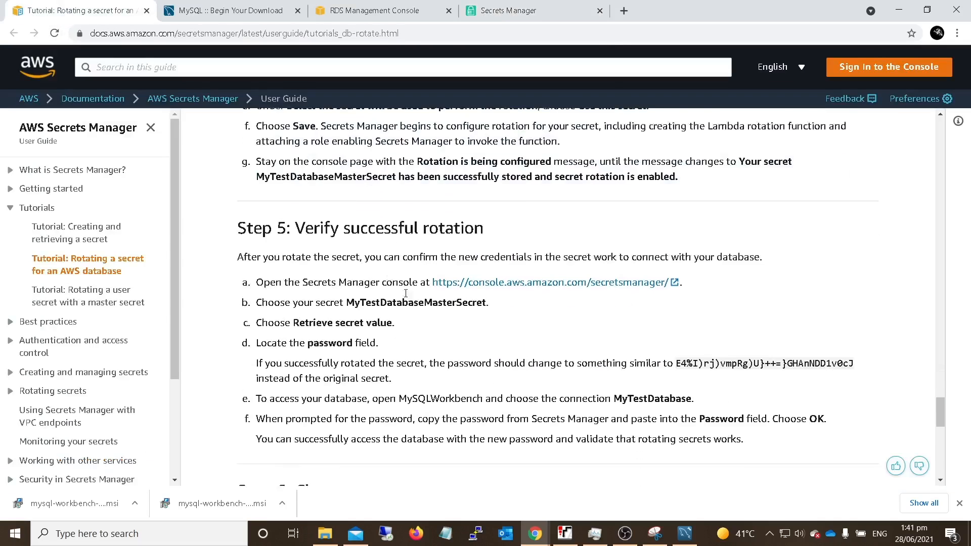
pyautogui.scroll(-1, 730, 275)
pyautogui.moveTo(295, 273); pyautogui.dragTo(440, 285)
pyautogui.scroll(-1, 532, 440)
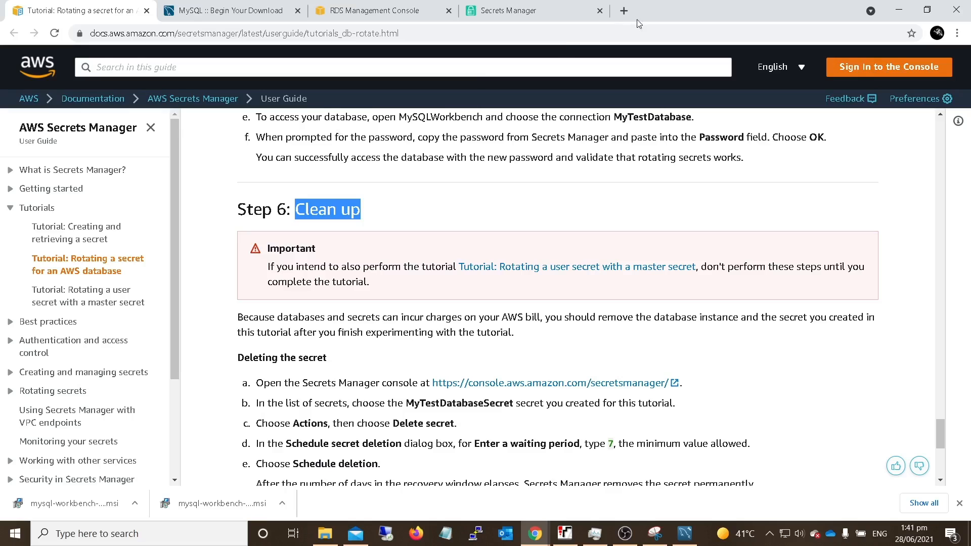
# - Schedule deletion of the database-test secret in Secrets Manager with a waiting period of 7 days, and return to the secrets list
pyautogui.click(493, 10)
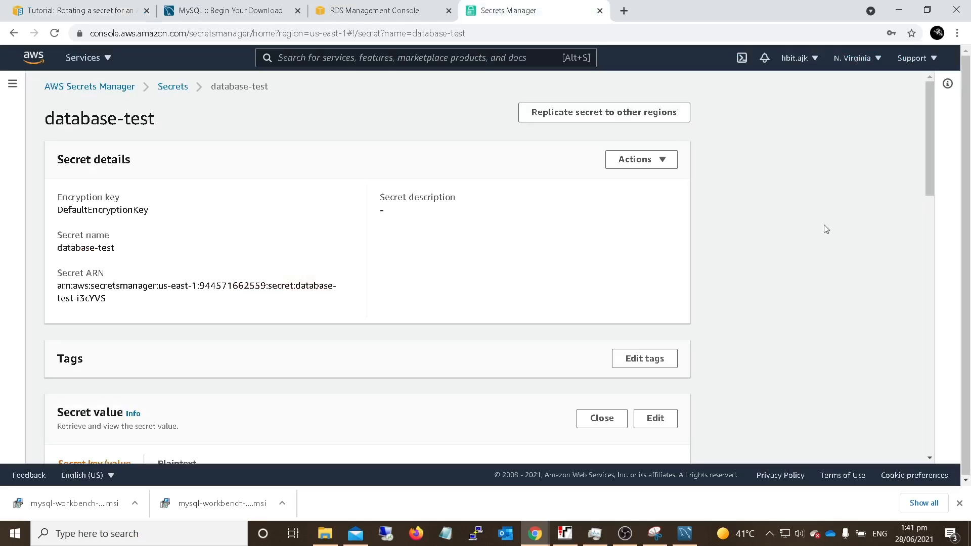
pyautogui.click(106, 95)
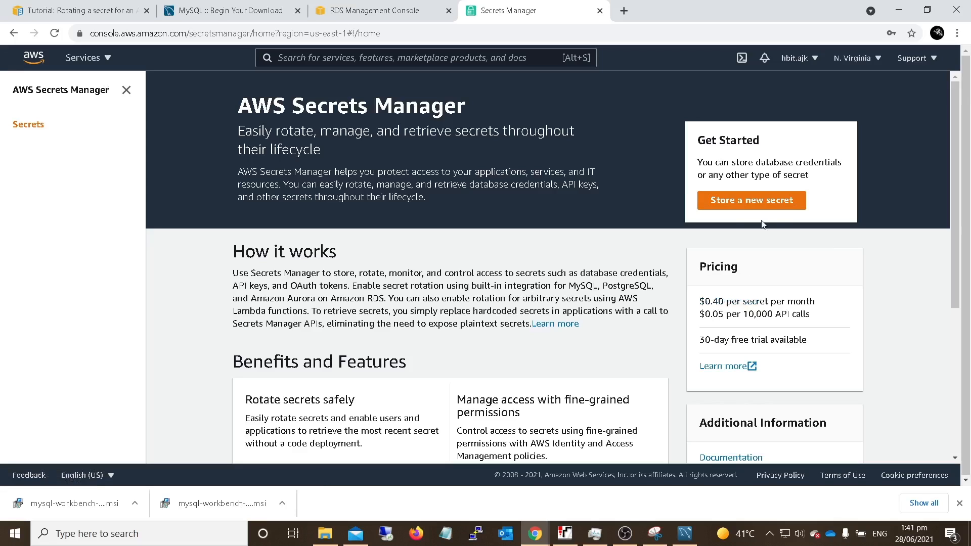
pyautogui.click(29, 127)
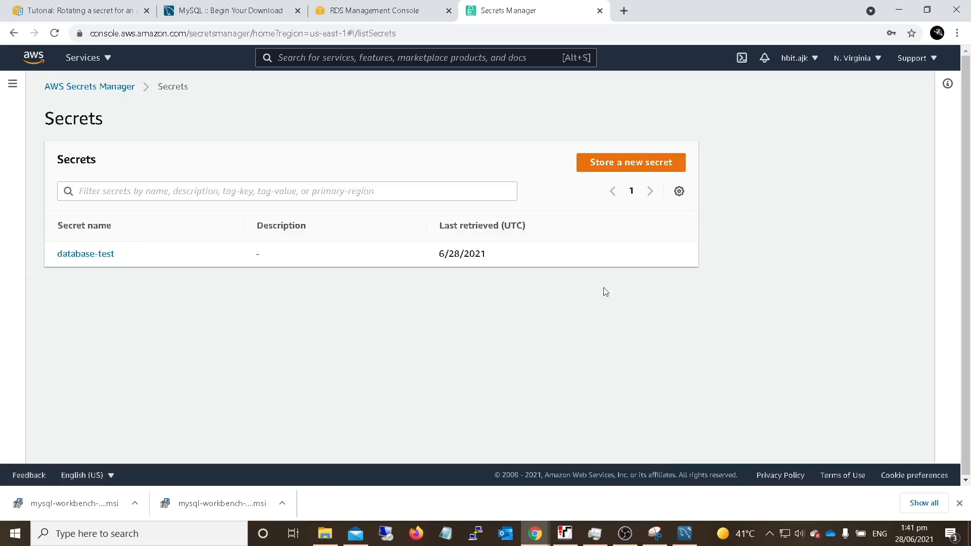
pyautogui.click(95, 262)
pyautogui.click(639, 159)
pyautogui.click(640, 220)
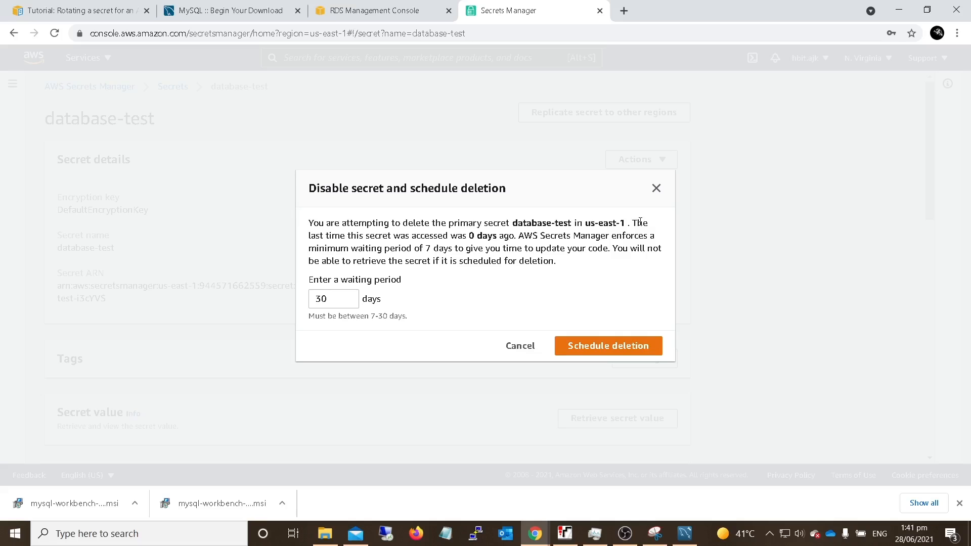
pyautogui.moveTo(335, 299); pyautogui.dragTo(268, 295)
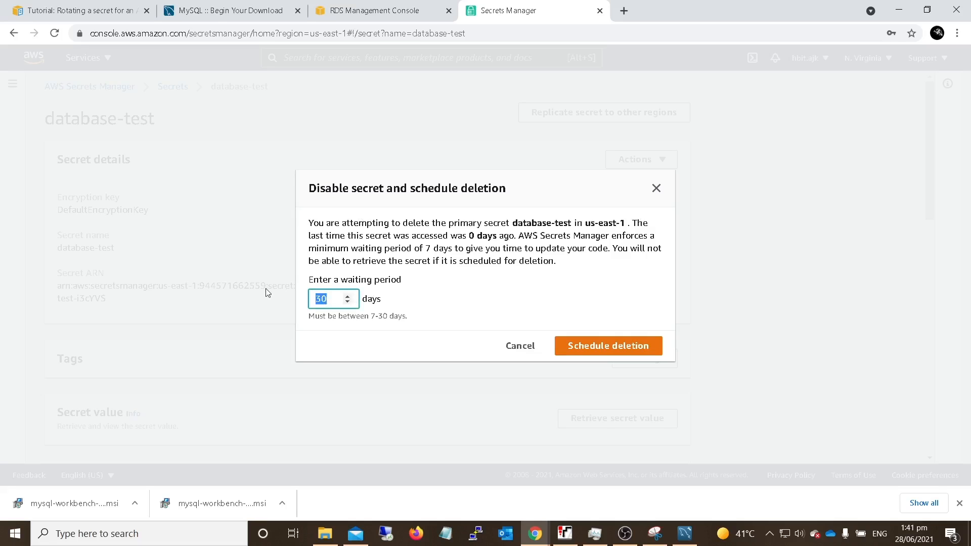
pyautogui.write('7')
pyautogui.click(611, 348)
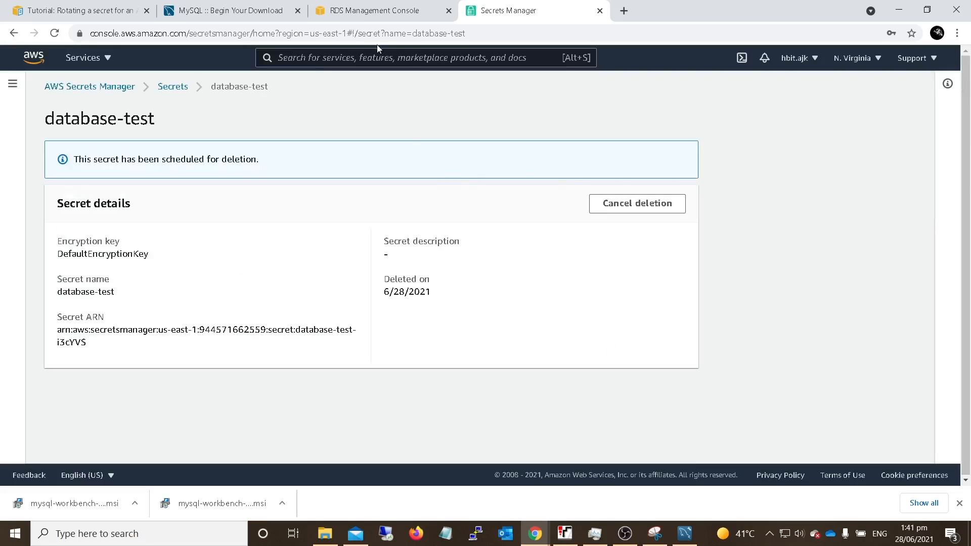
pyautogui.click(107, 92)
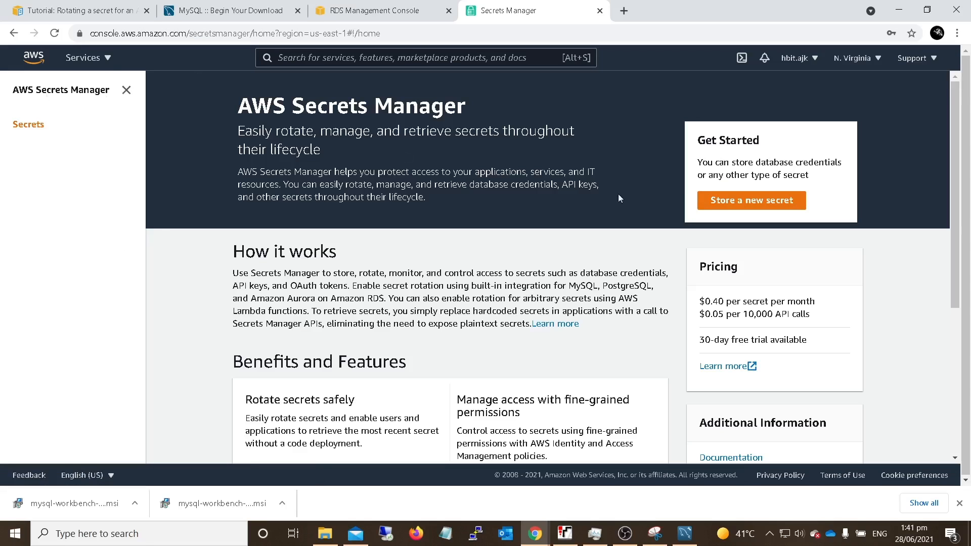
pyautogui.click(28, 125)
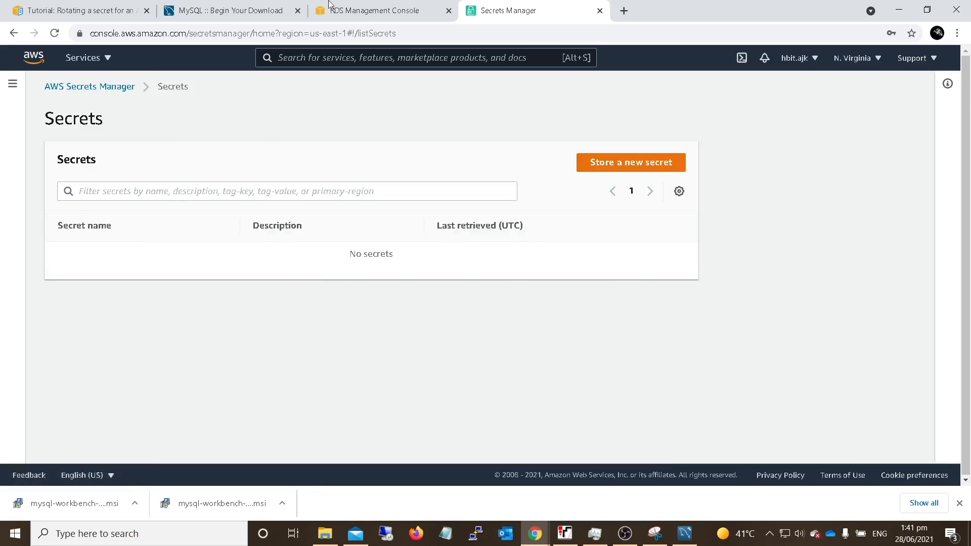
# - Delete the database-test instance in Amazon RDS with final snapshot database-test-final-snapshot, confirming with "delete me", and refresh the database list
pyautogui.click(344, 14)
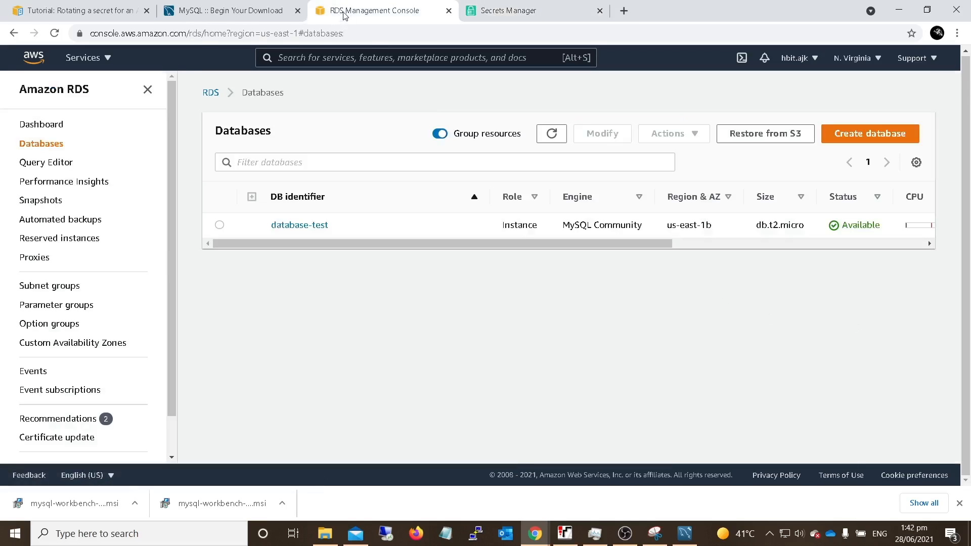
pyautogui.click(219, 225)
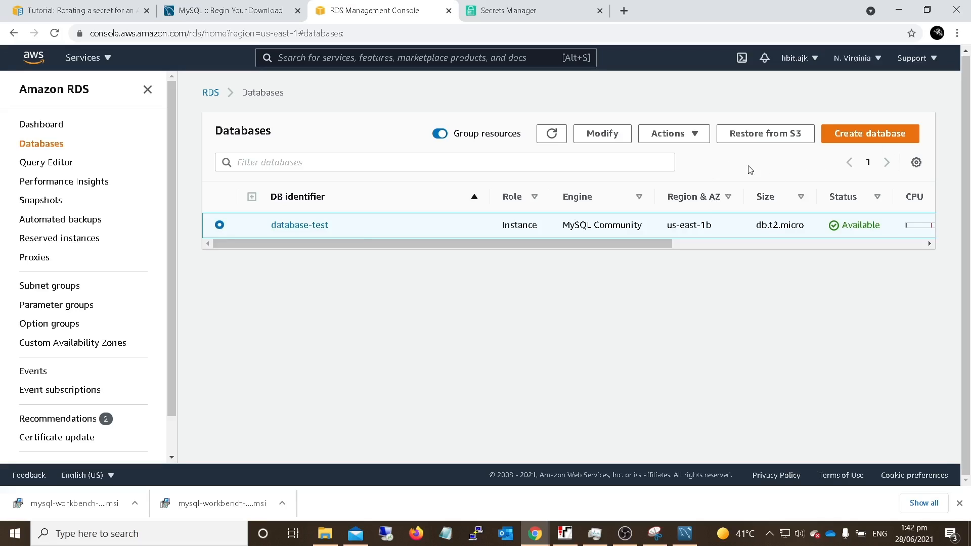
pyautogui.click(677, 136)
pyautogui.click(664, 197)
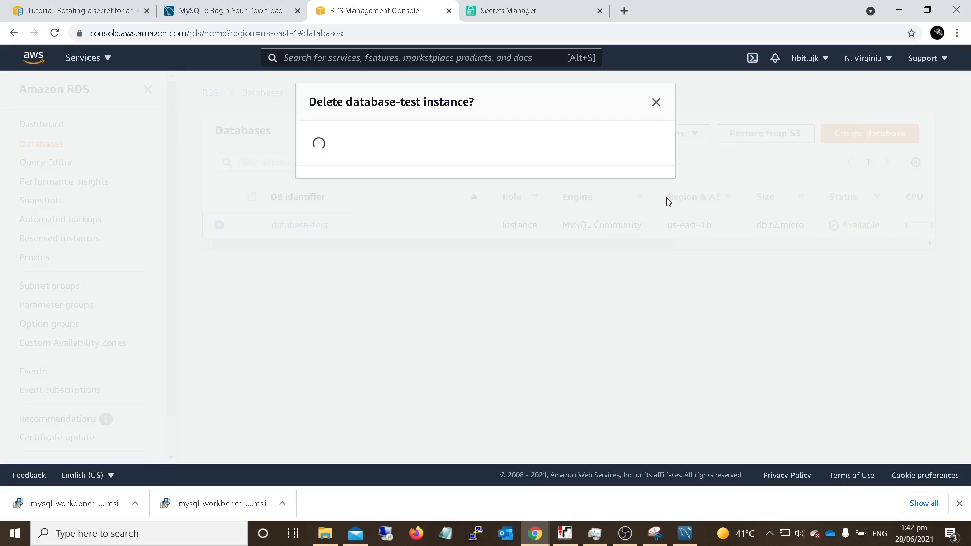
pyautogui.click(396, 295)
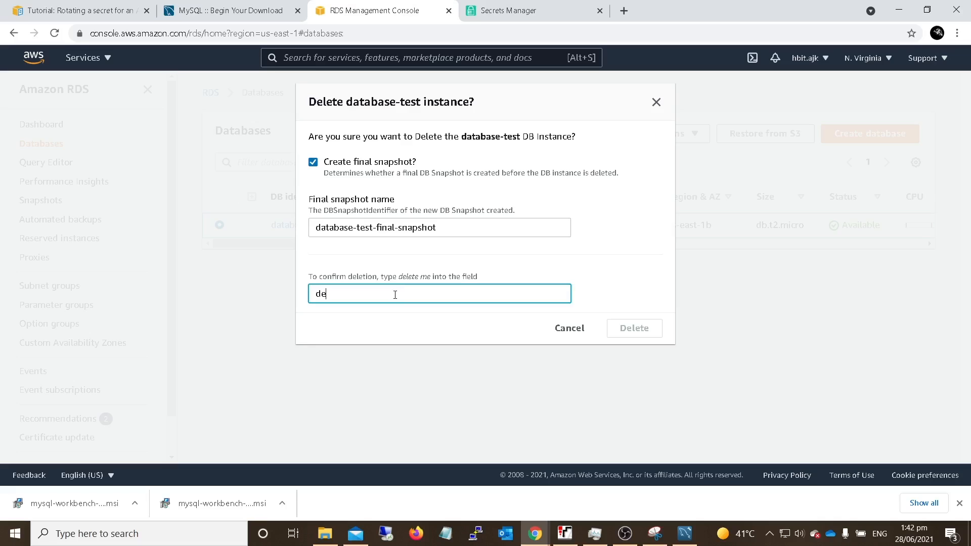
pyautogui.write('delete me')
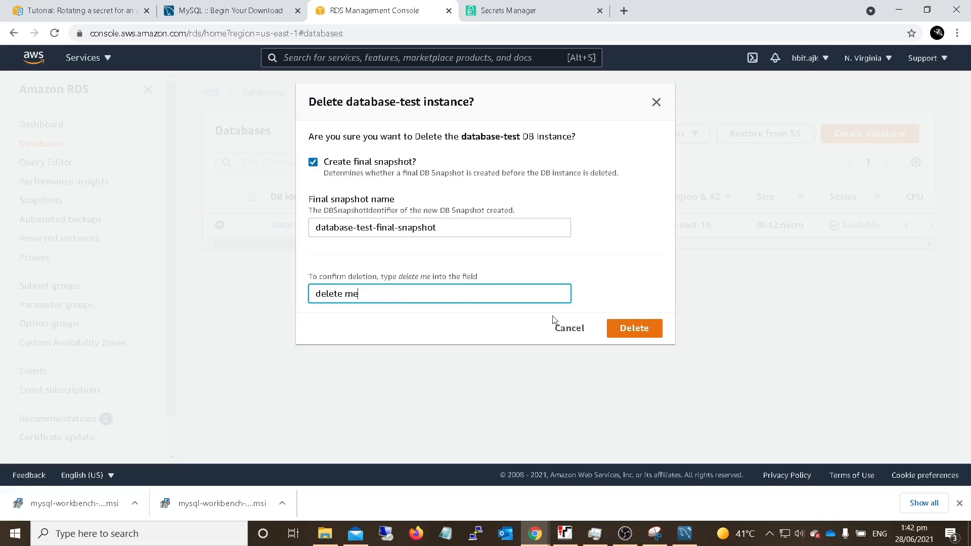
pyautogui.click(633, 330)
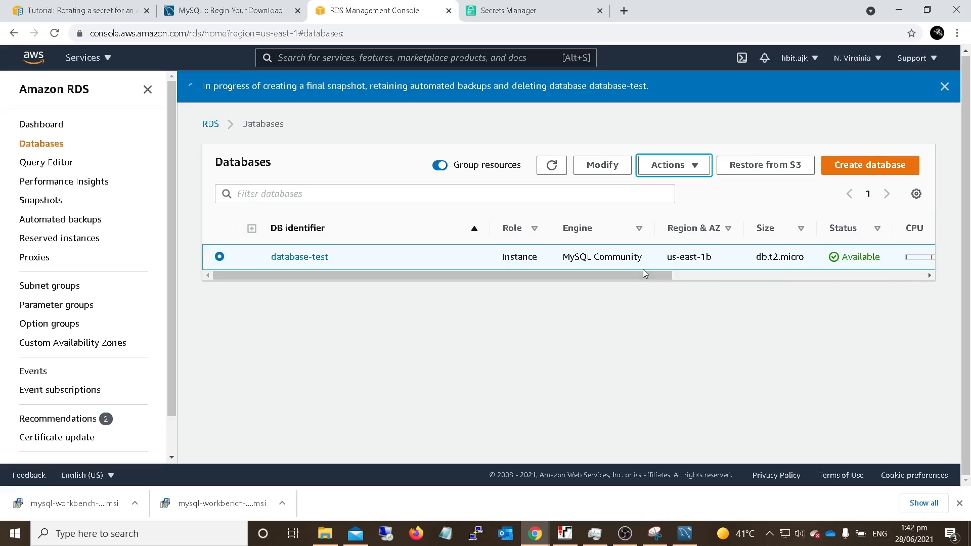
pyautogui.click(559, 171)
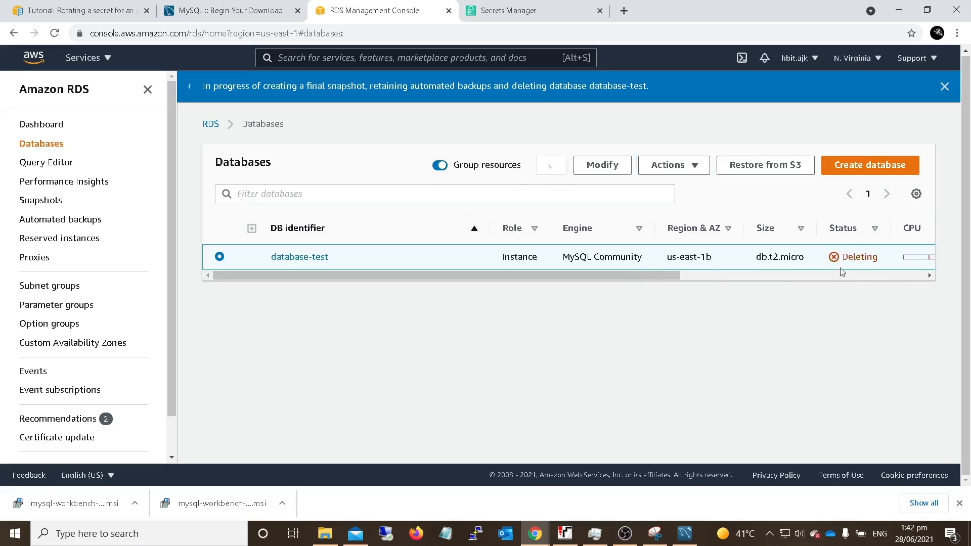